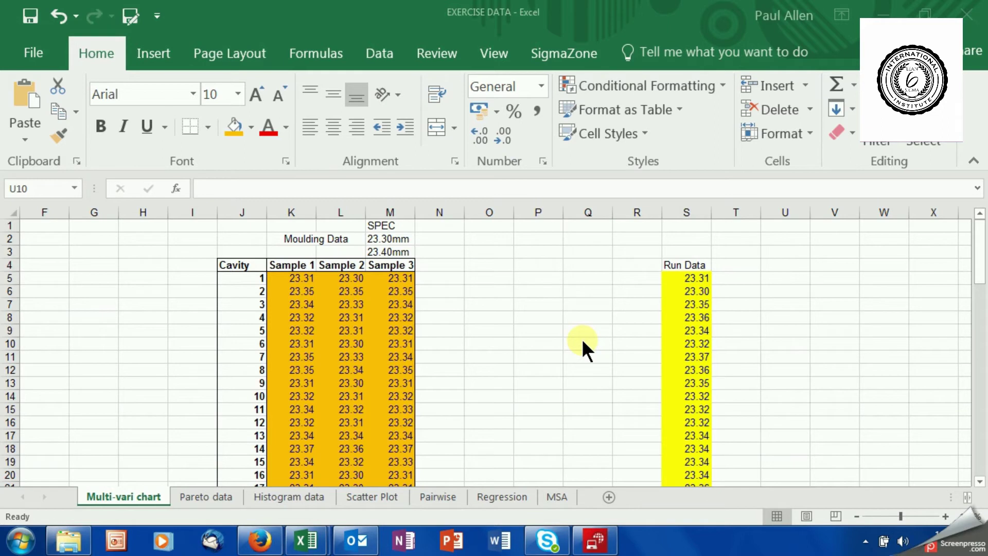
- Plot the Run Data values in S5:S79 as a 2-D line chart with markers, and delete the chart after examining its pattern
left_click(689, 278)
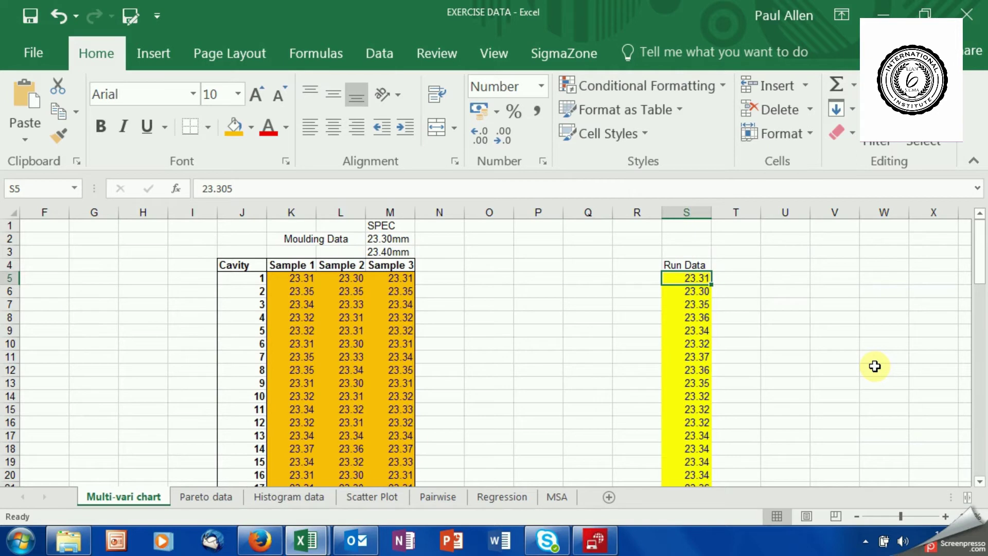
key("ctrl+shift+Down")
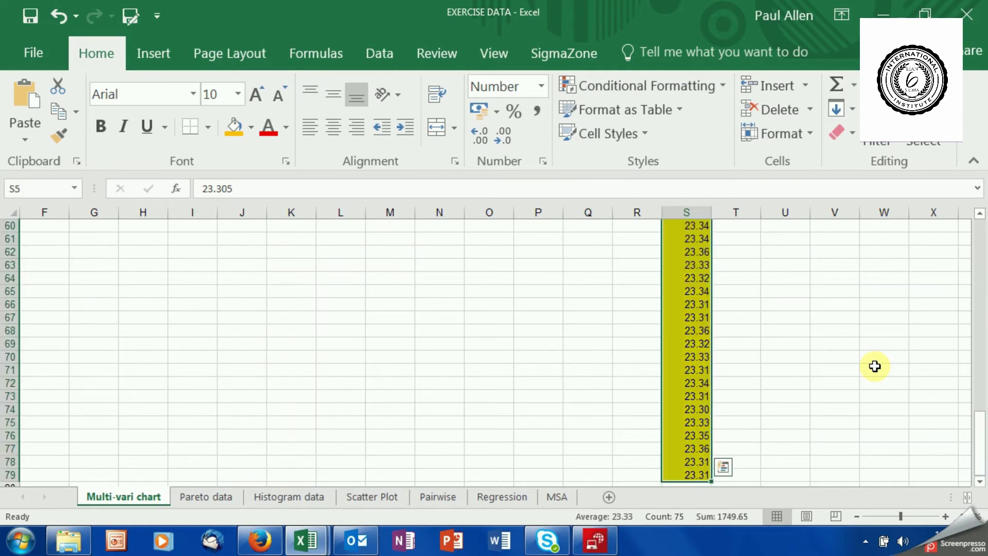
left_click(157, 52)
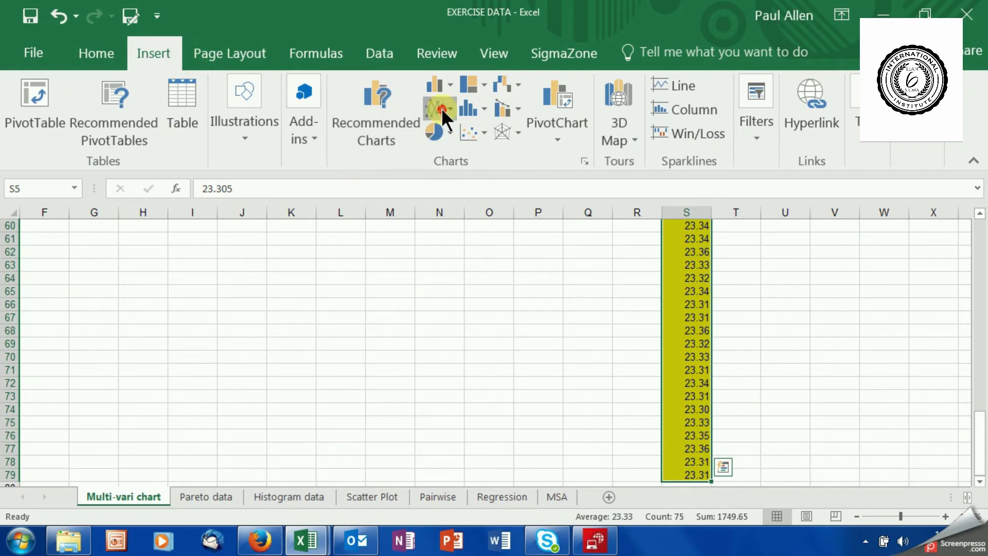
left_click(441, 107)
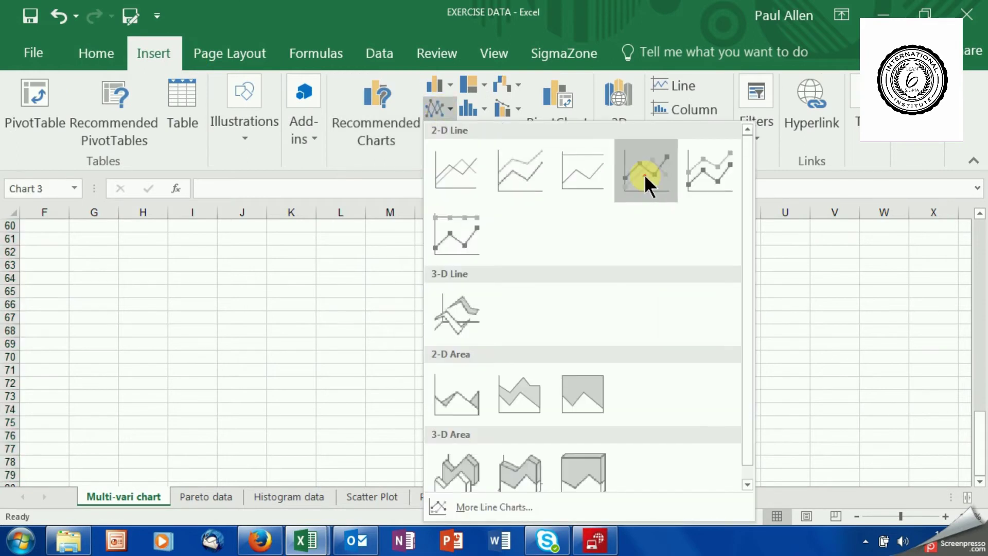
left_click(645, 174)
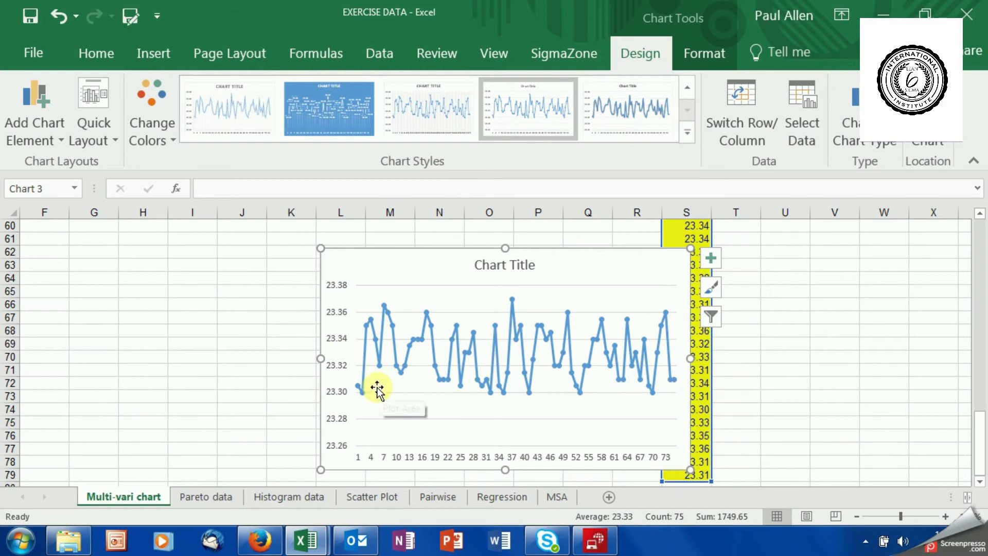
mouse_move(364, 324)
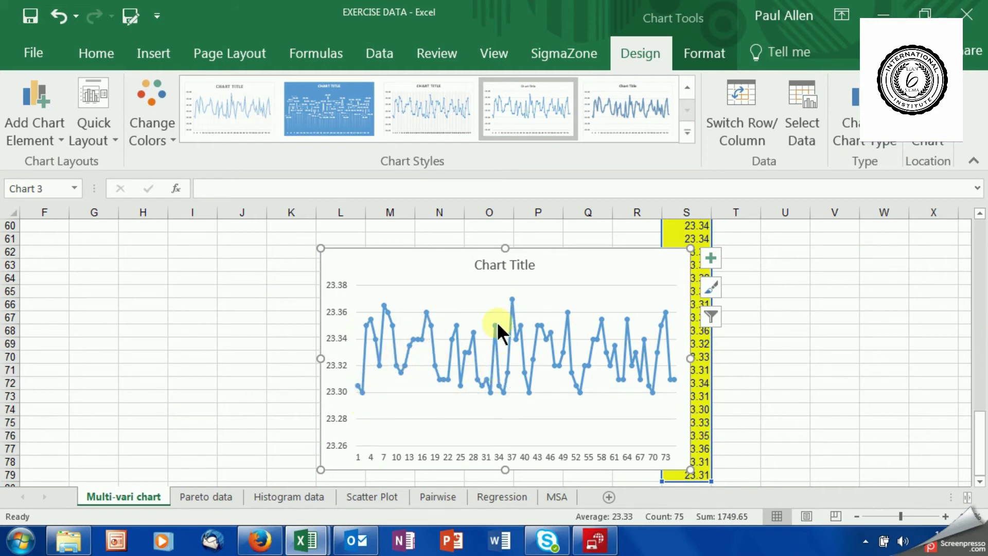
mouse_move(495, 326)
mouse_move(490, 389)
mouse_move(625, 364)
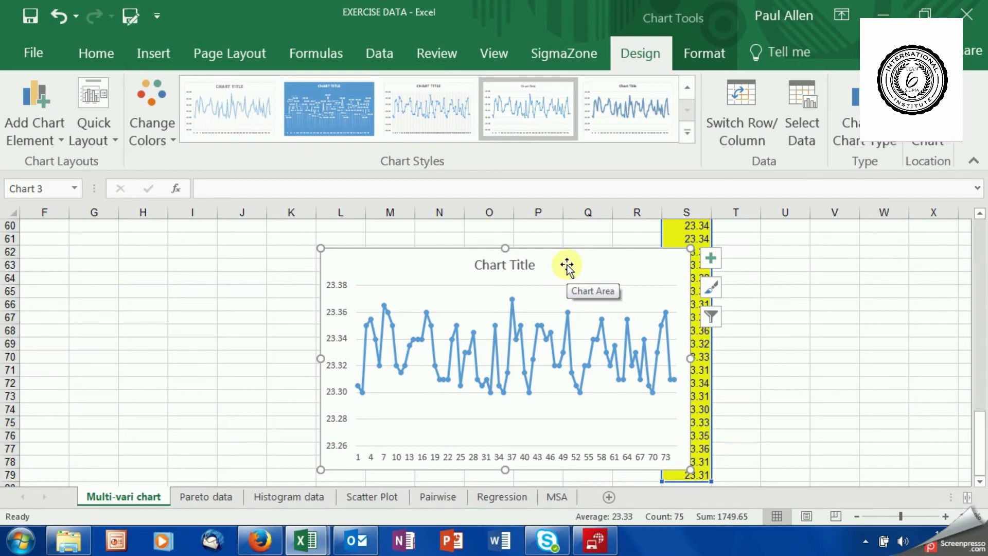
key("Delete")
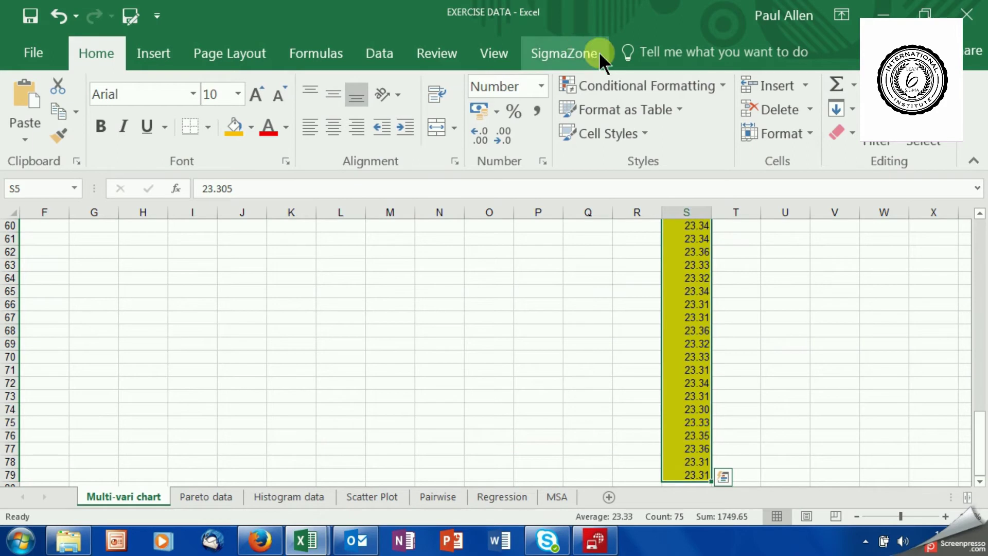
- Set up an SPC XL histogram of the Run Data in S5:S79, keeping the default 9 classes and the Normal overlay
left_click(577, 56)
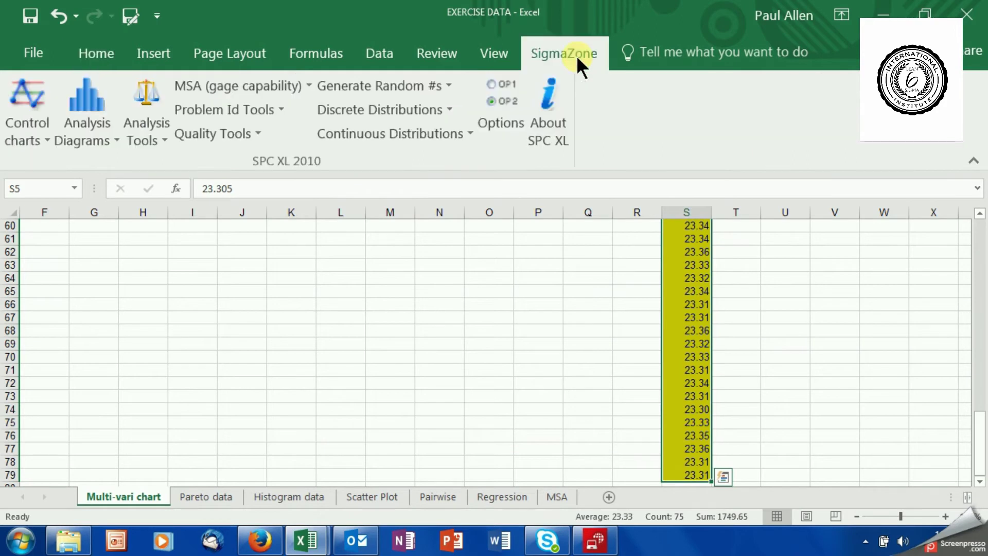
left_click(101, 135)
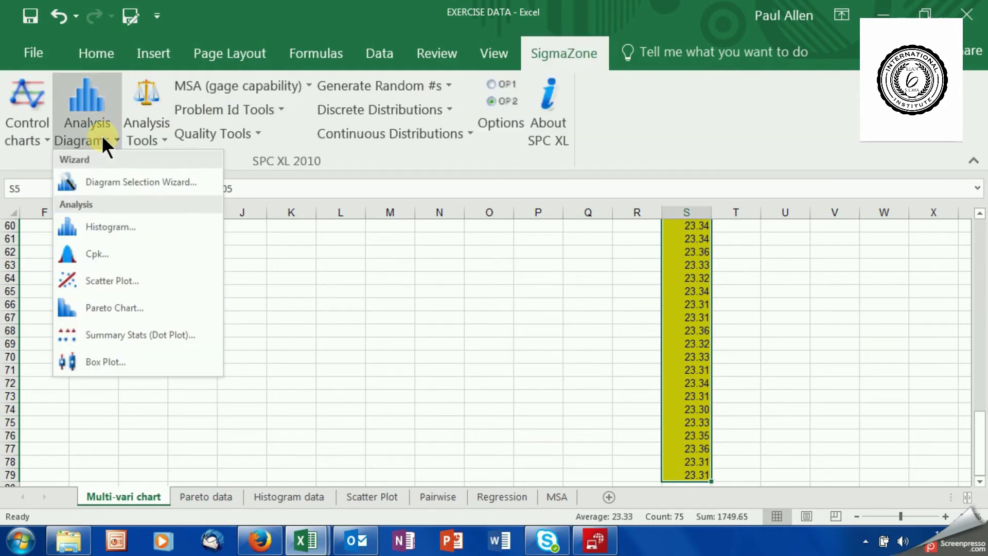
left_click(108, 228)
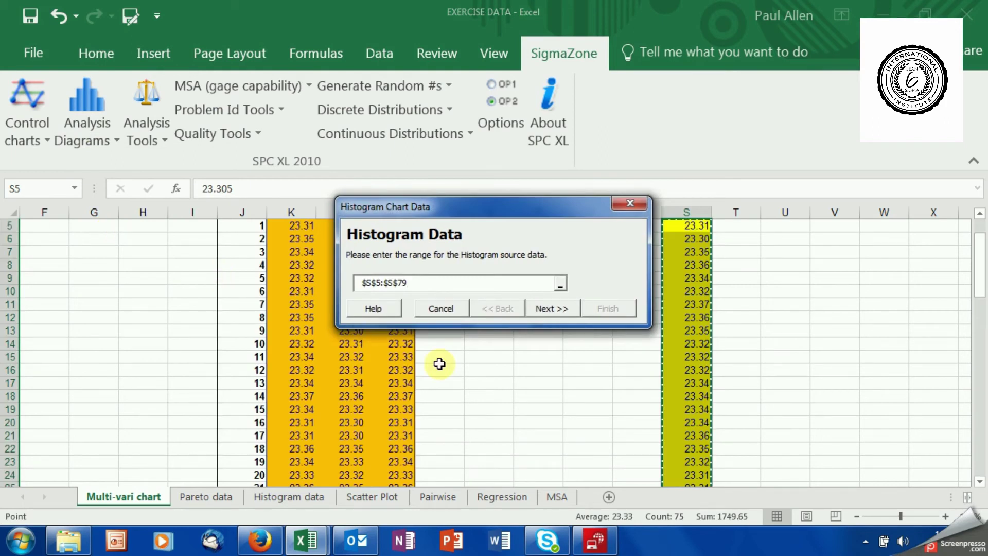
left_click(538, 305)
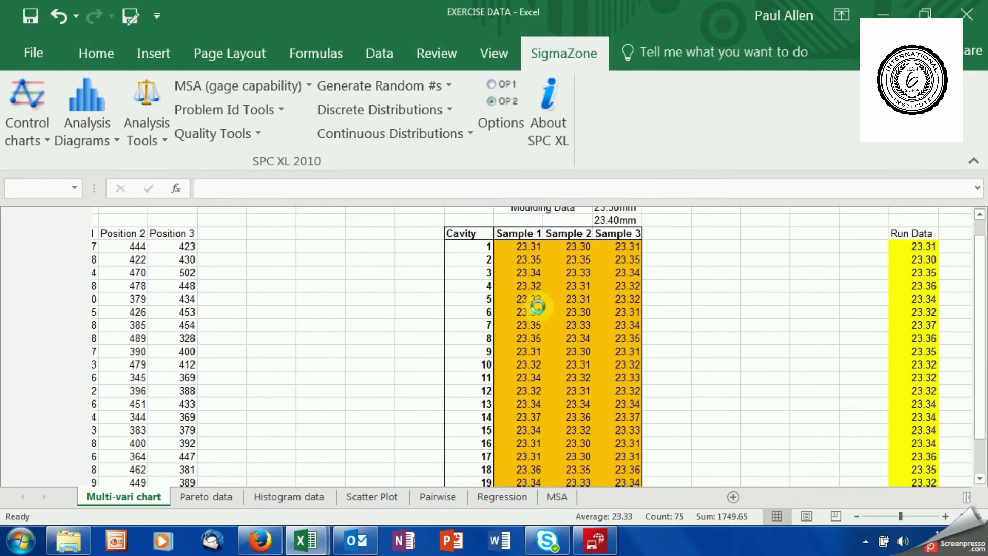
left_click_drag(494, 197, 716, 100)
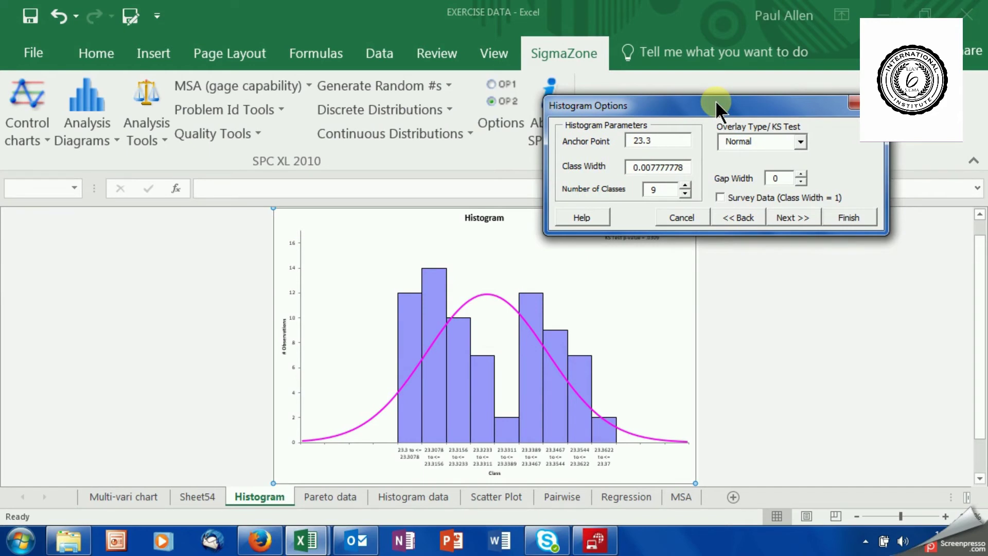
left_click(787, 217)
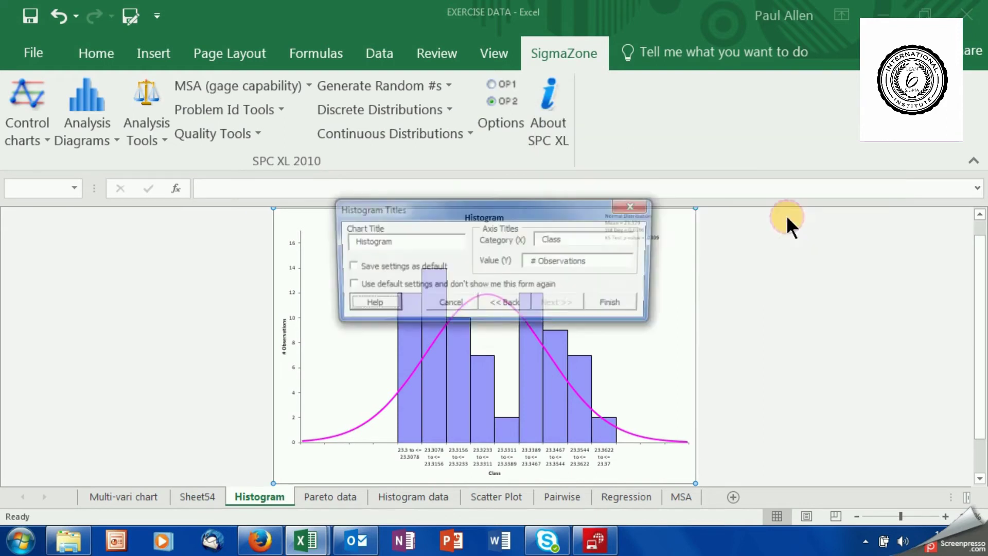
- Title the histogram "Histogram - Grommits outer diameter" and finish creating the chart
left_click(430, 240)
type("-")
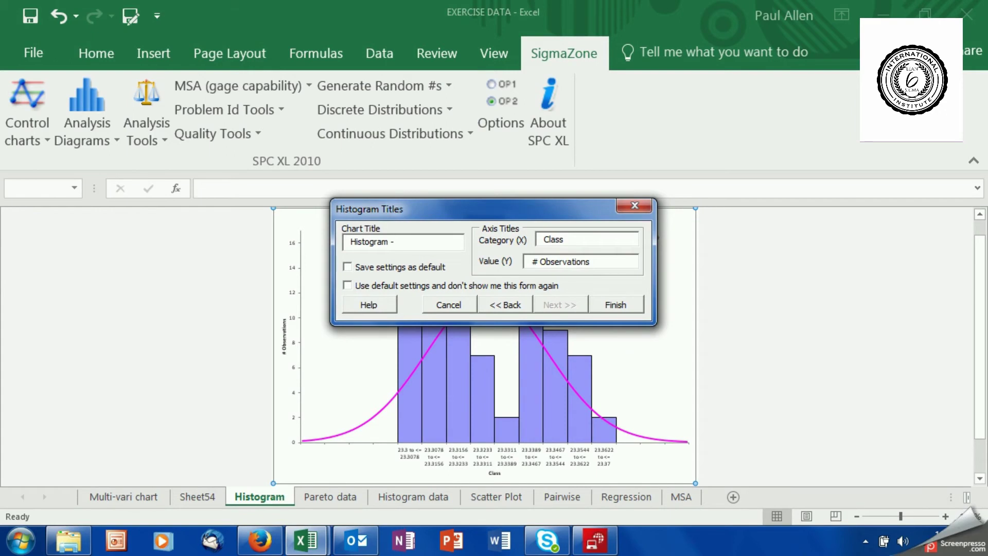
type(" Grommits outer diameter")
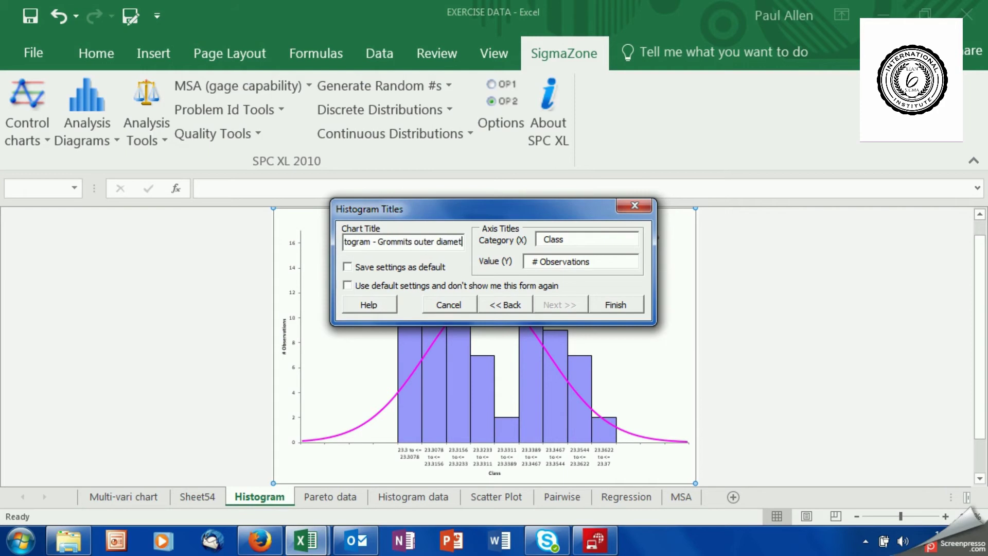
left_click(602, 306)
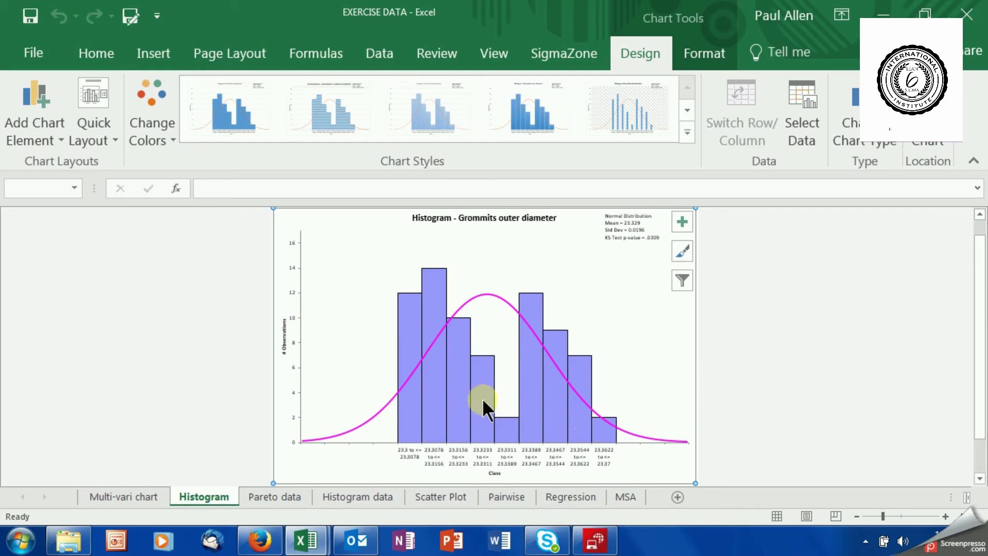
mouse_move(435, 397)
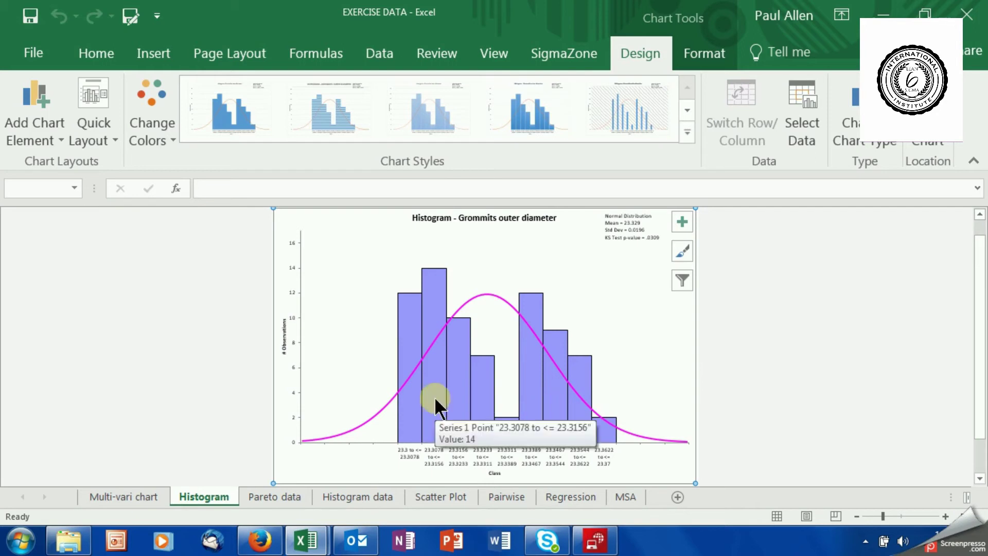
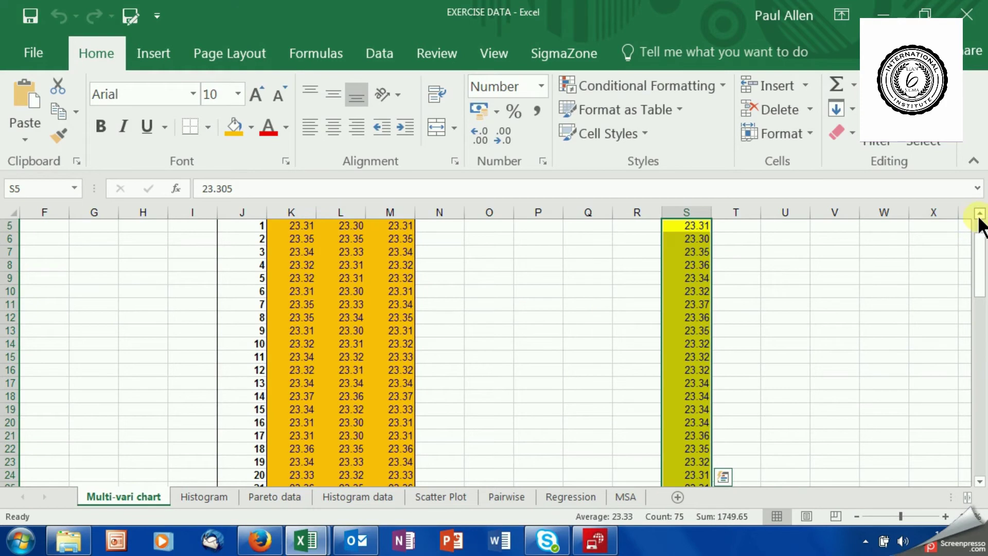
- Check the spec limits in M2:M3 on the Multi-vari chart sheet and start a Cpk analysis from the worksheet data in S5:S79
left_click(979, 214)
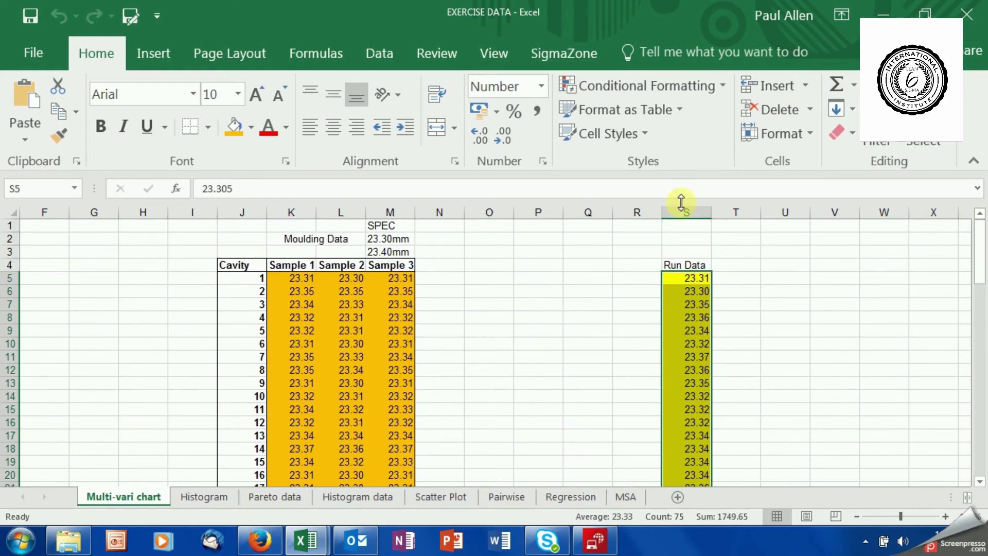
left_click_drag(380, 240, 383, 248)
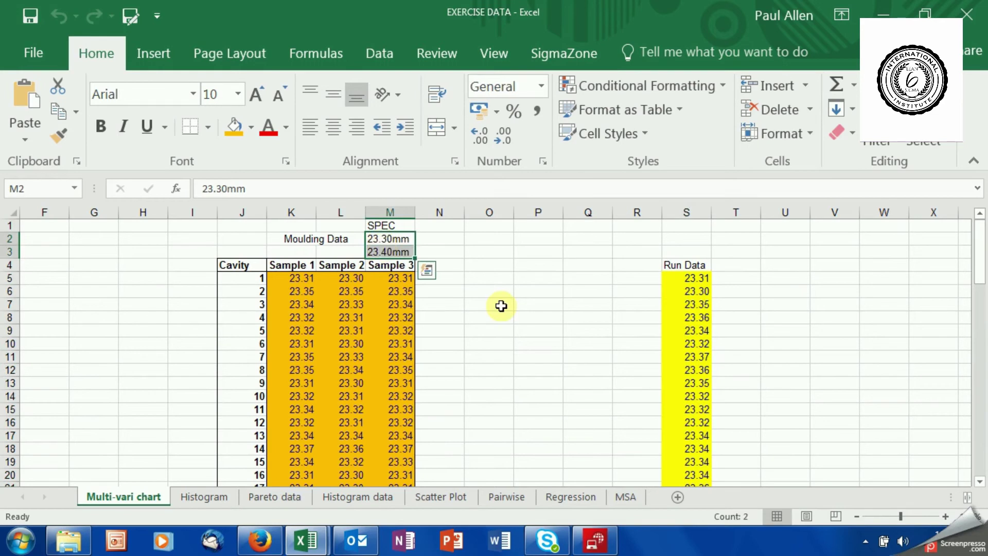
left_click(548, 56)
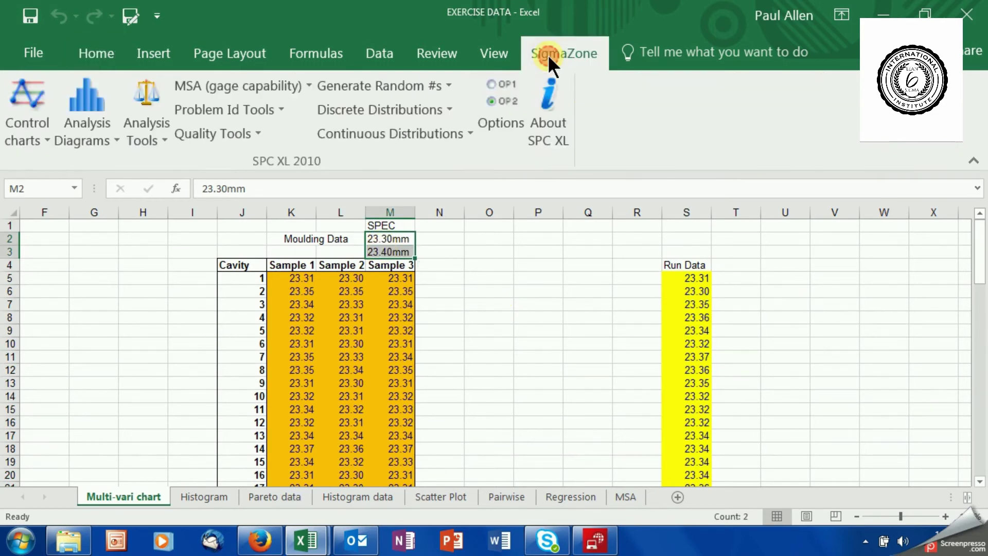
left_click(72, 141)
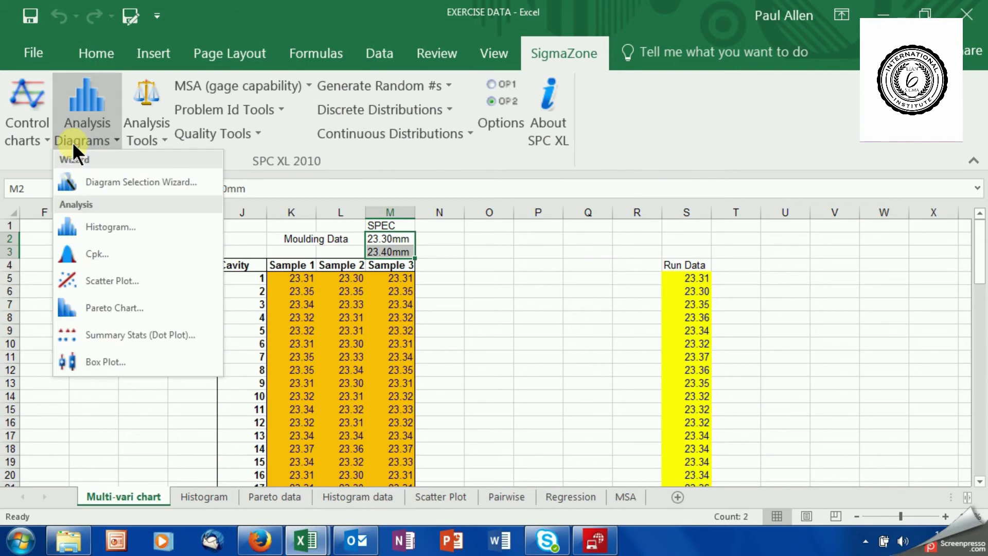
left_click(106, 251)
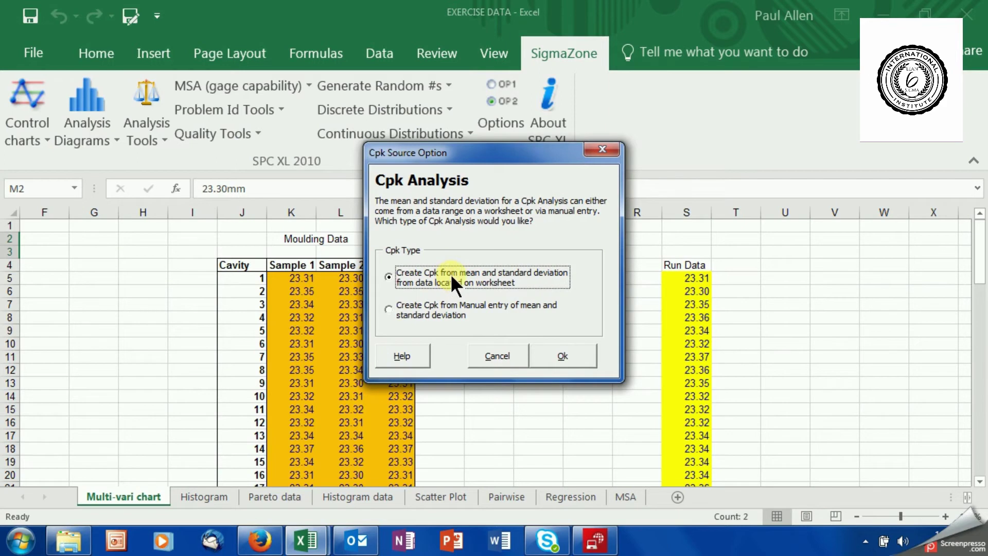
left_click(551, 356)
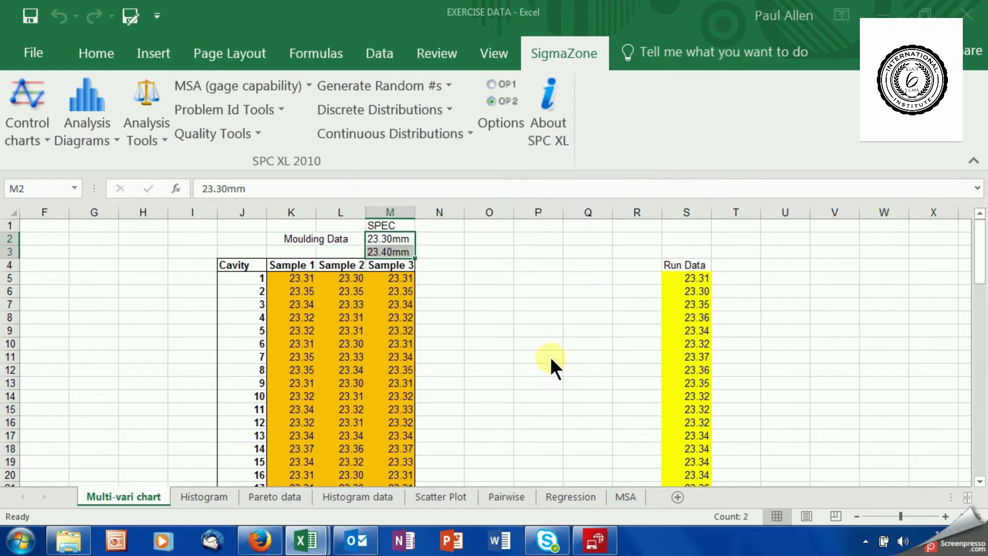
left_click(682, 277)
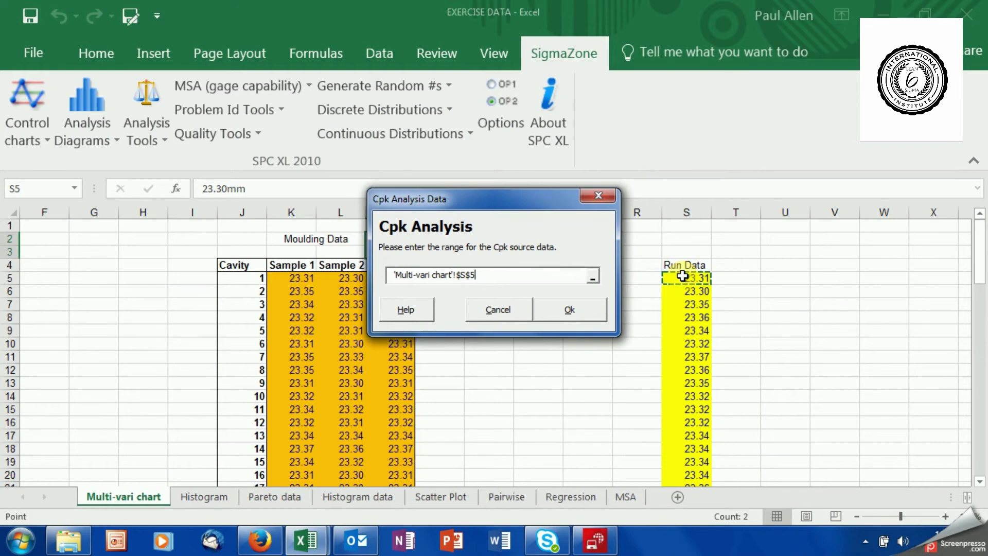
key("ctrl+shift+Down")
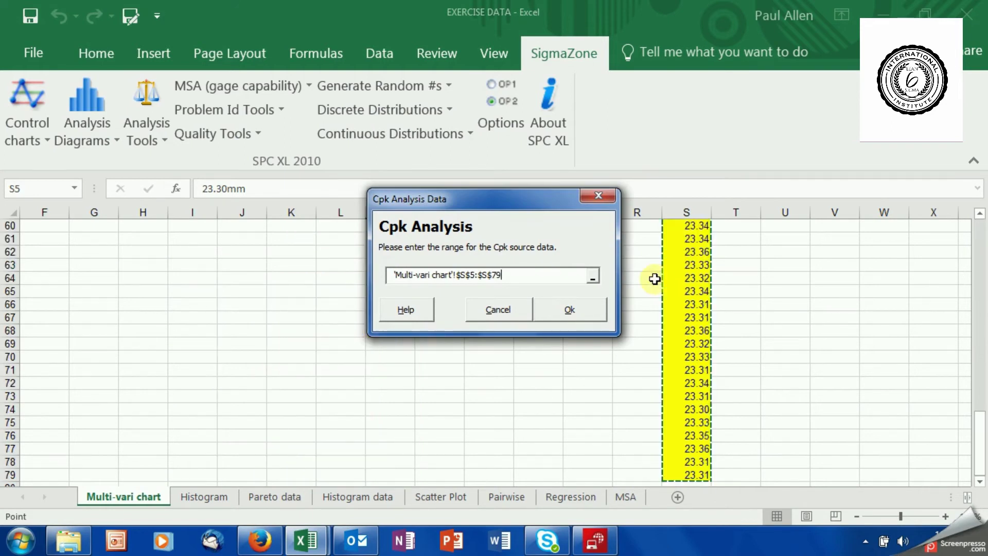
left_click(563, 309)
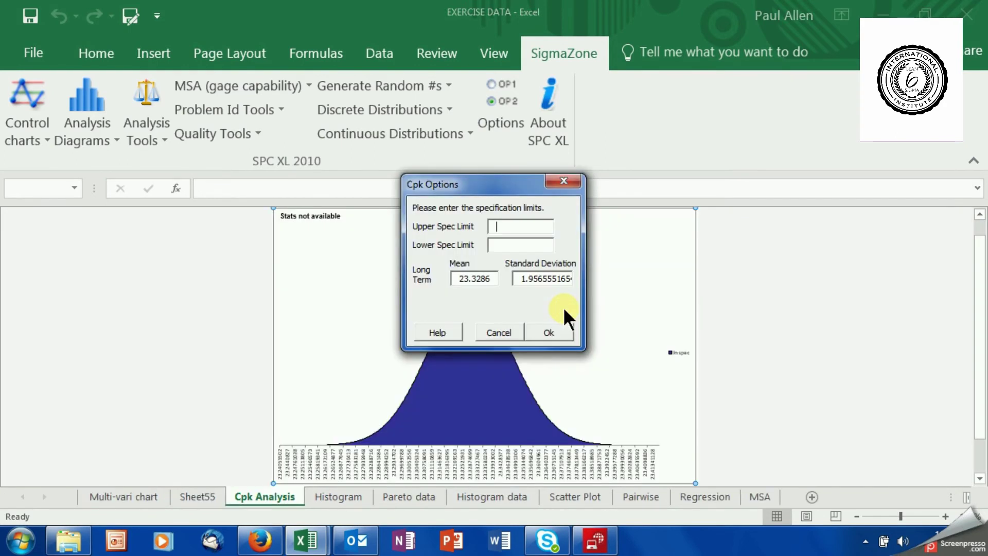
- Set the Cpk analysis upper spec limit to 23.4 and lower spec limit to 23.3, and generate the chart
left_click_drag(487, 177, 759, 196)
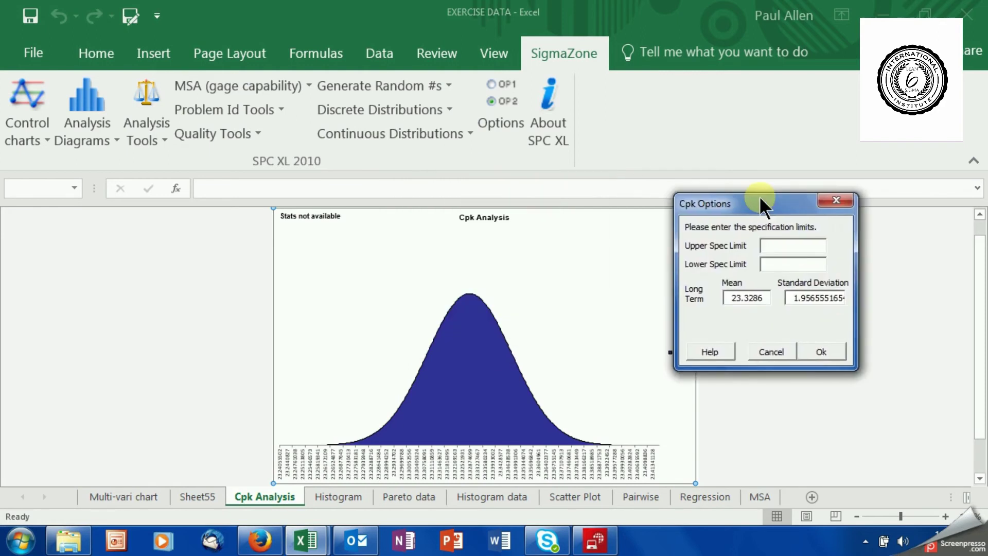
type("23")
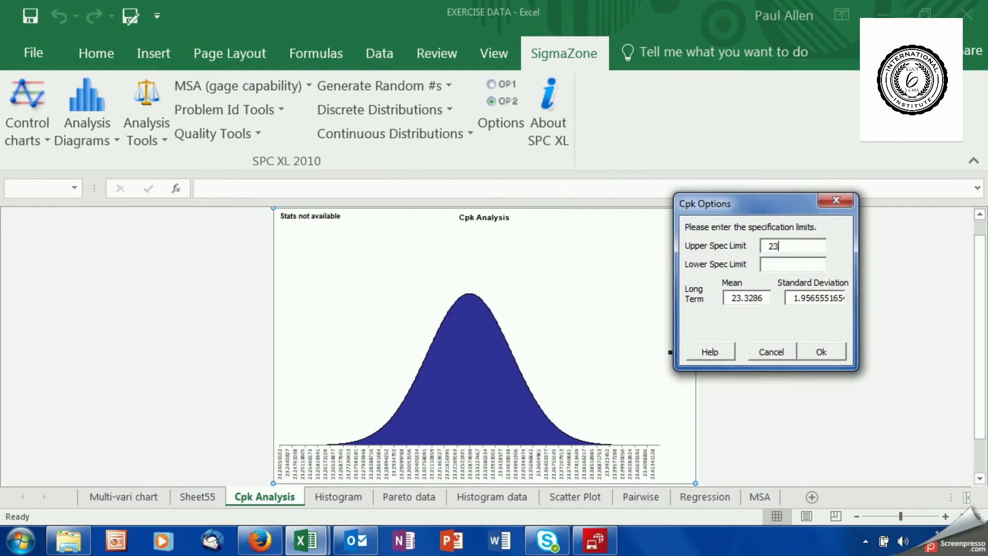
type(".4")
key("Tab")
type("23.3")
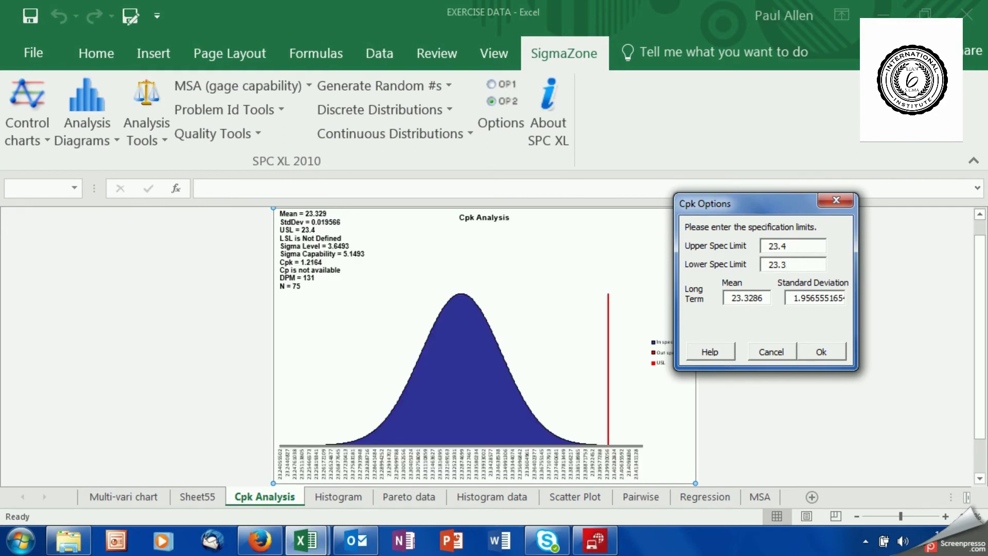
left_click(812, 355)
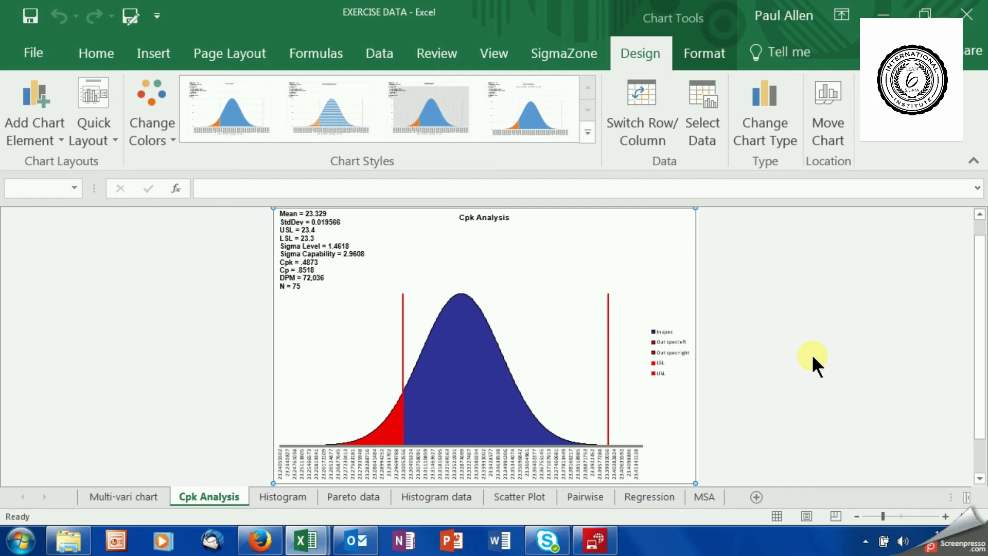
- Examine the out-of-spec area on the Cpk chart and compare it with the lowest classes on the Histogram sheet
mouse_move(631, 355)
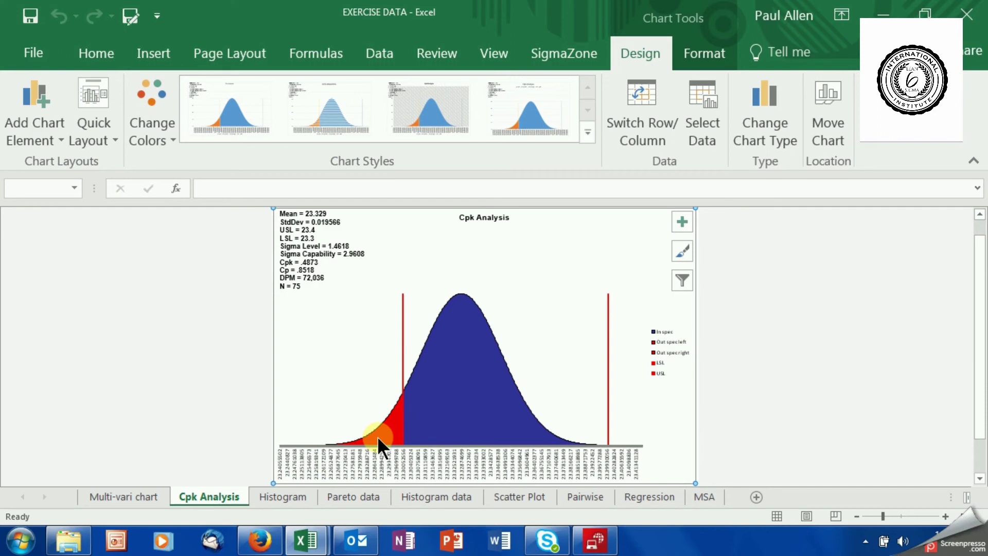
left_click(293, 495)
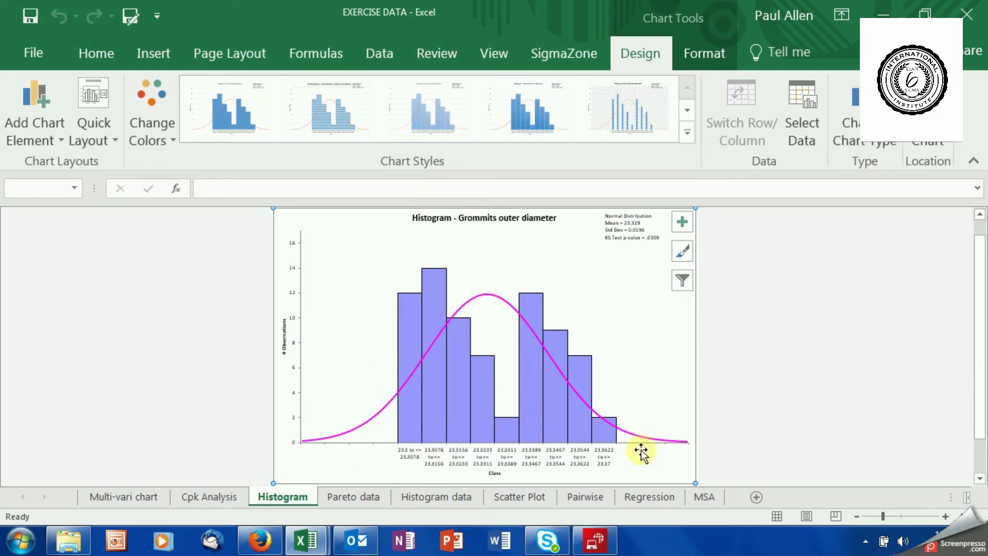
mouse_move(419, 398)
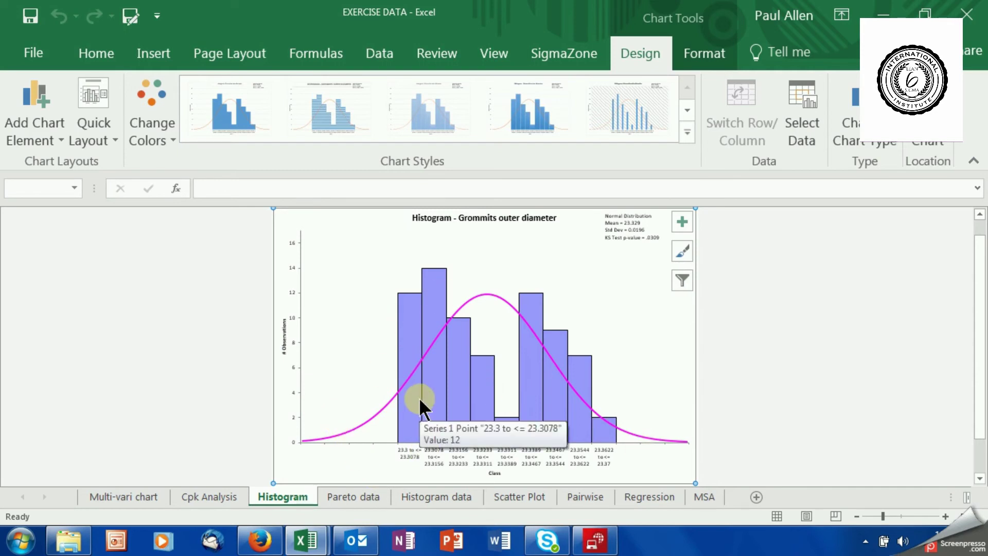
- Review the Cpk Analysis chart and the moulding samples on the Multi-vari chart sheet, down to cavity 25 in K29:M29
left_click(219, 497)
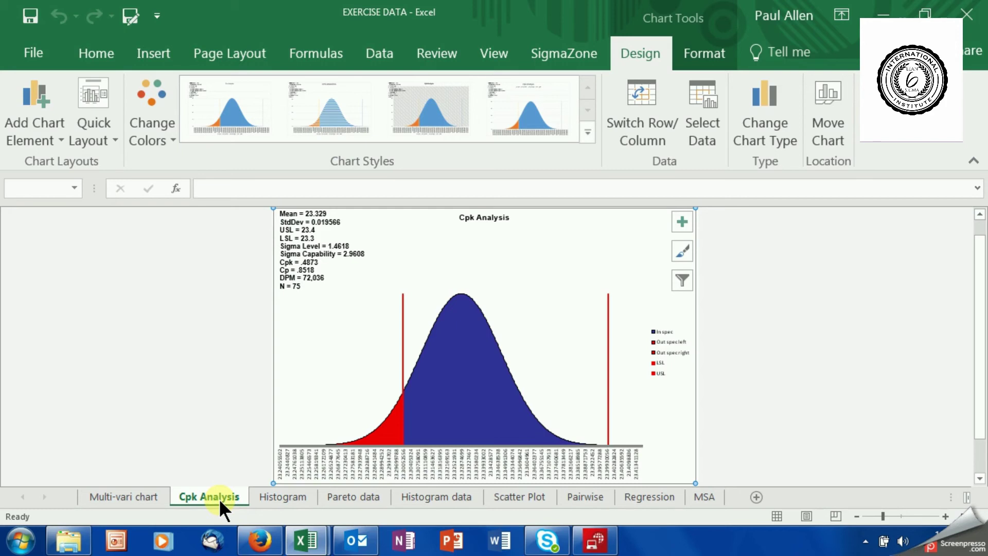
left_click(141, 492)
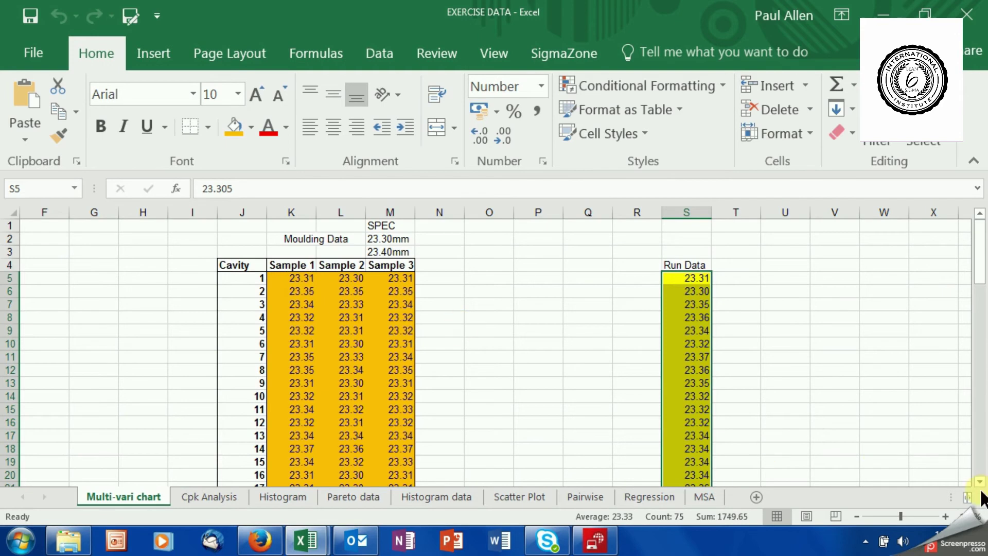
left_click_drag(980, 482, 979, 482)
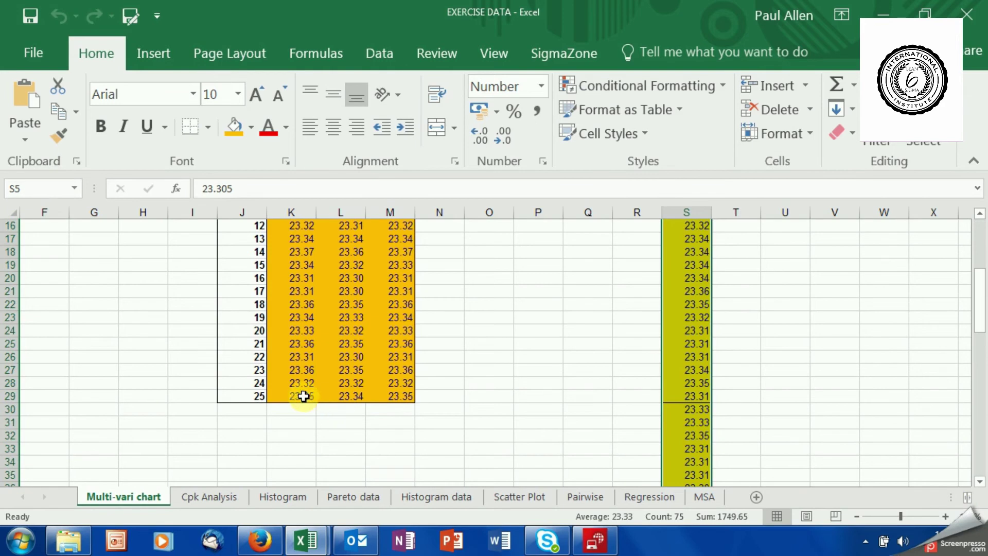
left_click_drag(303, 396, 392, 398)
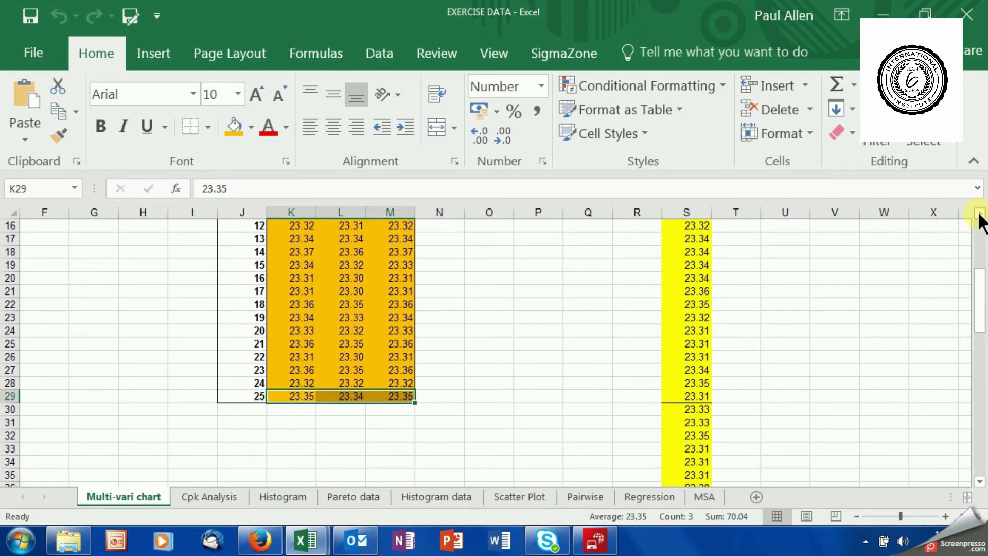
scroll(981, 220, "up", 5)
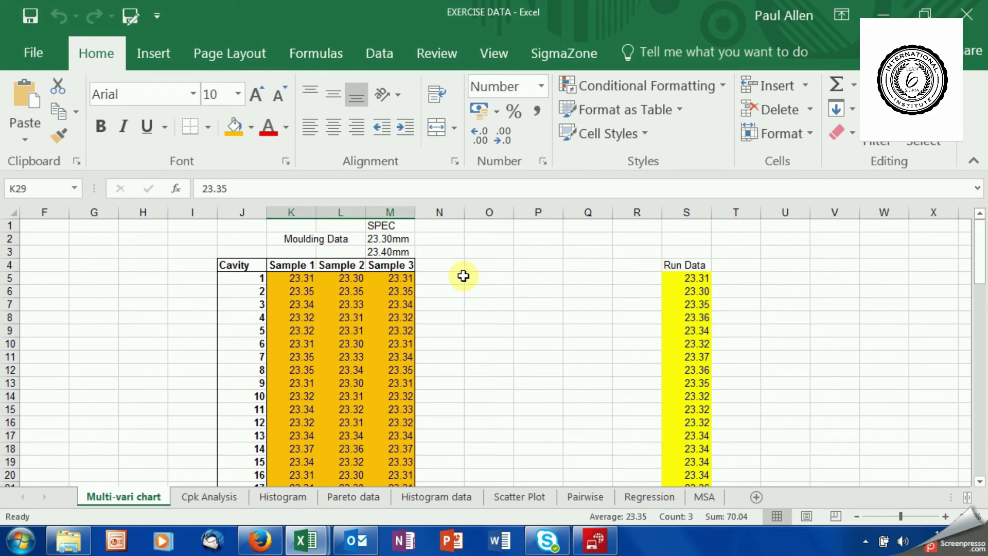
- Add the column headings Max, Min and Average in N4:P4, beside the Sample 3 column
left_click(449, 264)
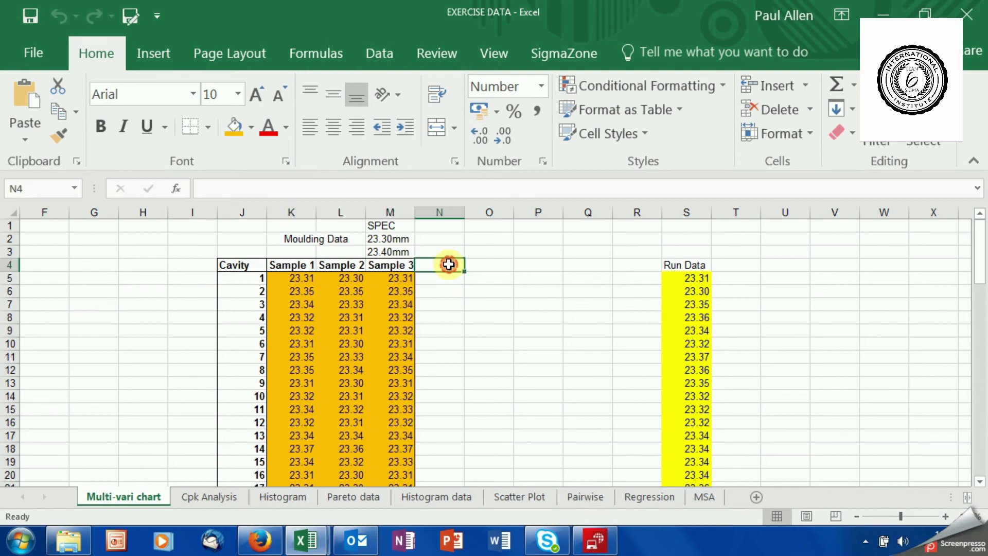
type("Max")
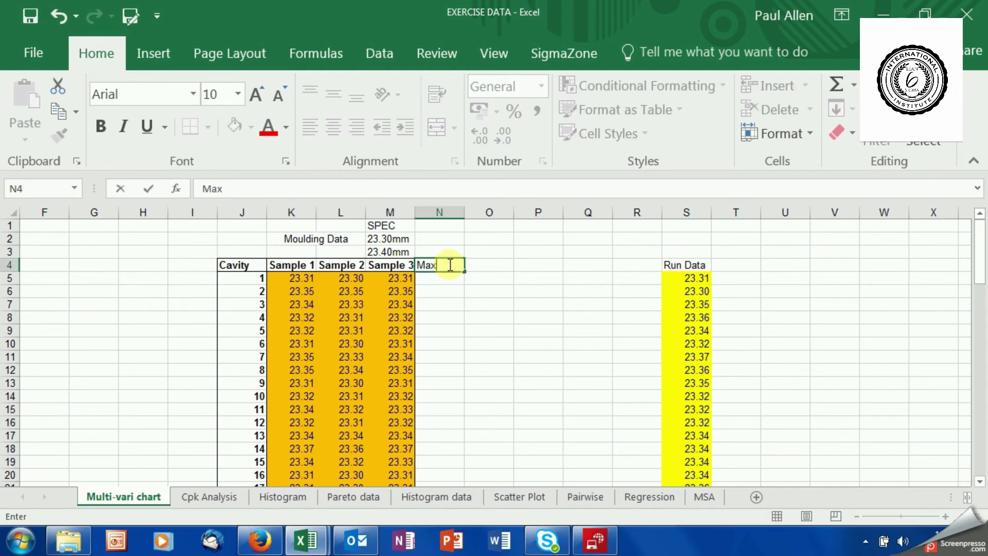
key("Tab")
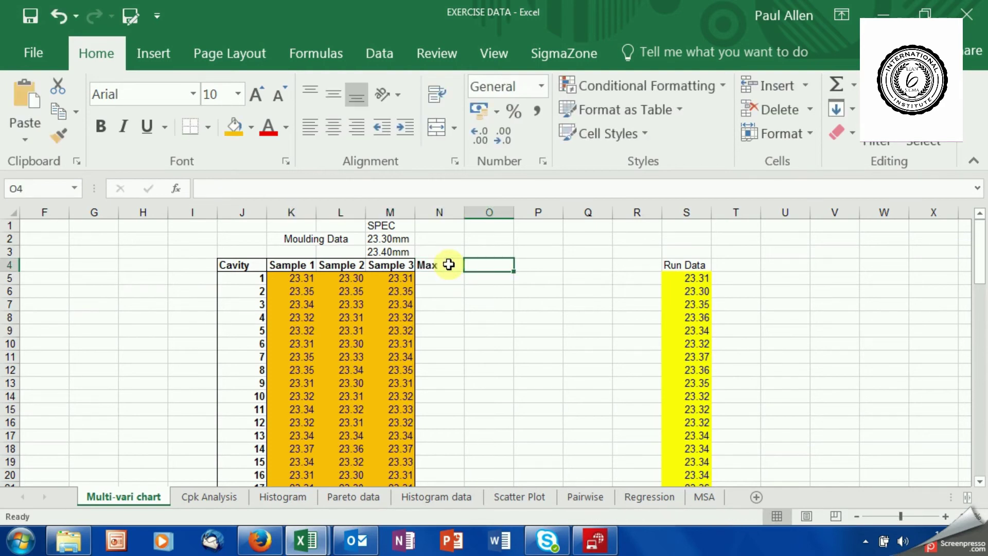
type("Min")
key("Tab")
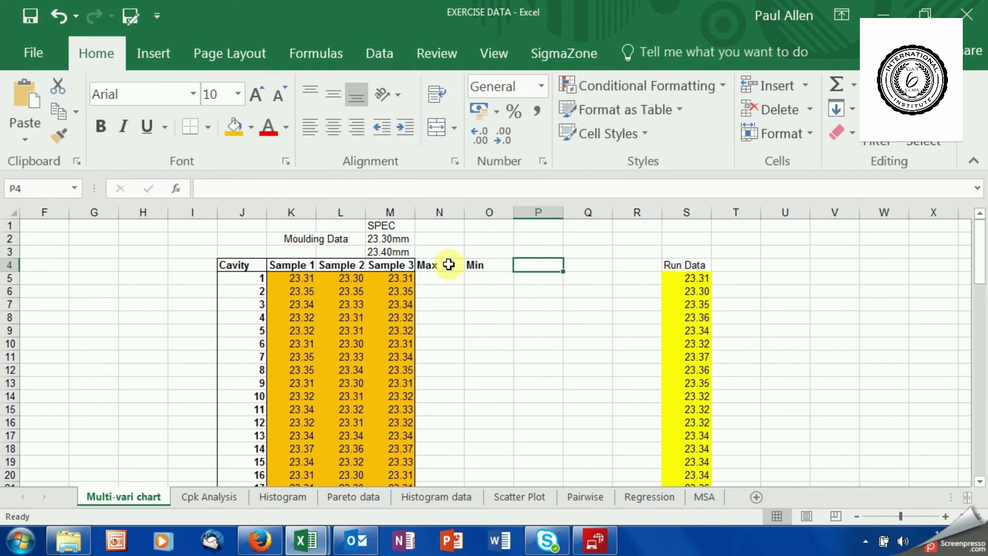
type("Average")
left_click(557, 318)
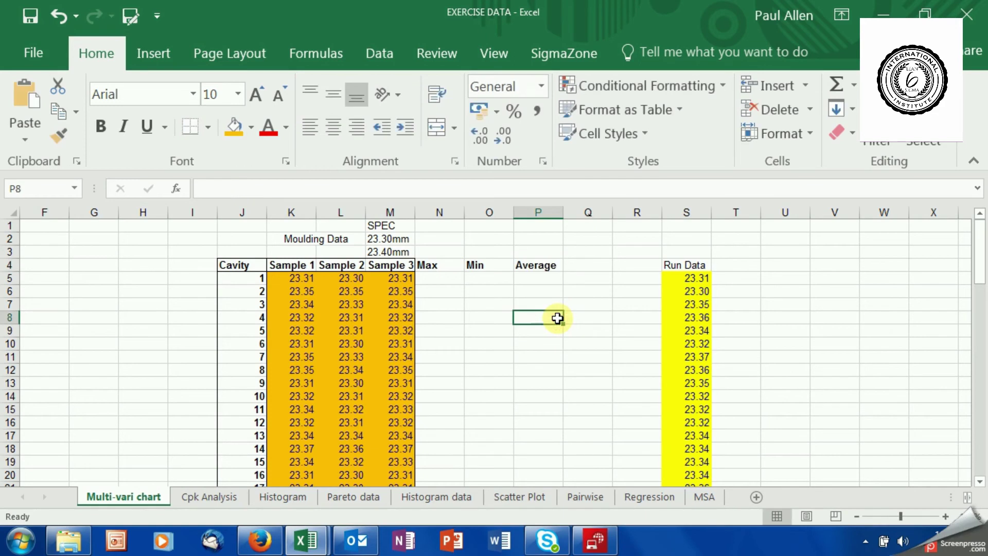
- Calculate the maximum of cavity 1's three samples, K5:M5, in cell N5 with the MAX function
left_click(443, 278)
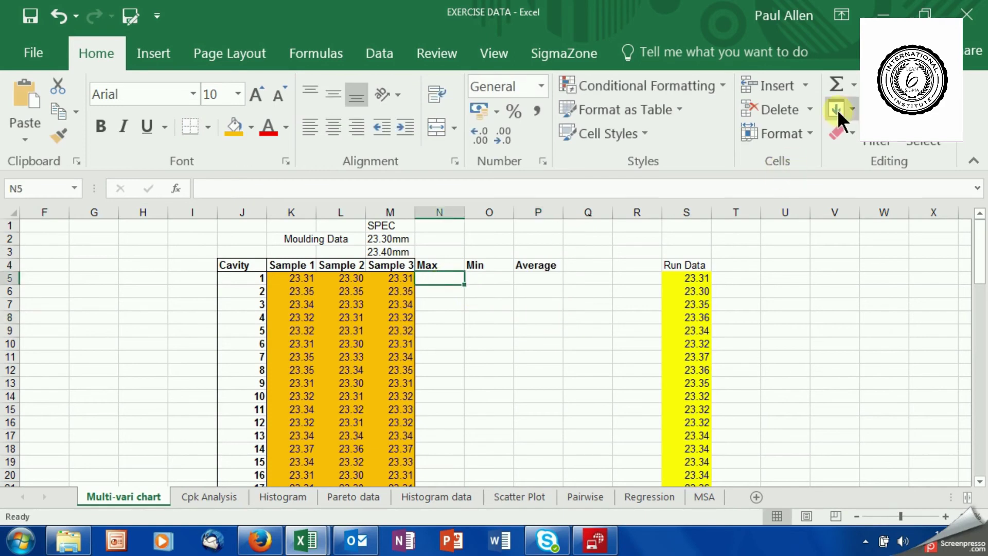
left_click(852, 85)
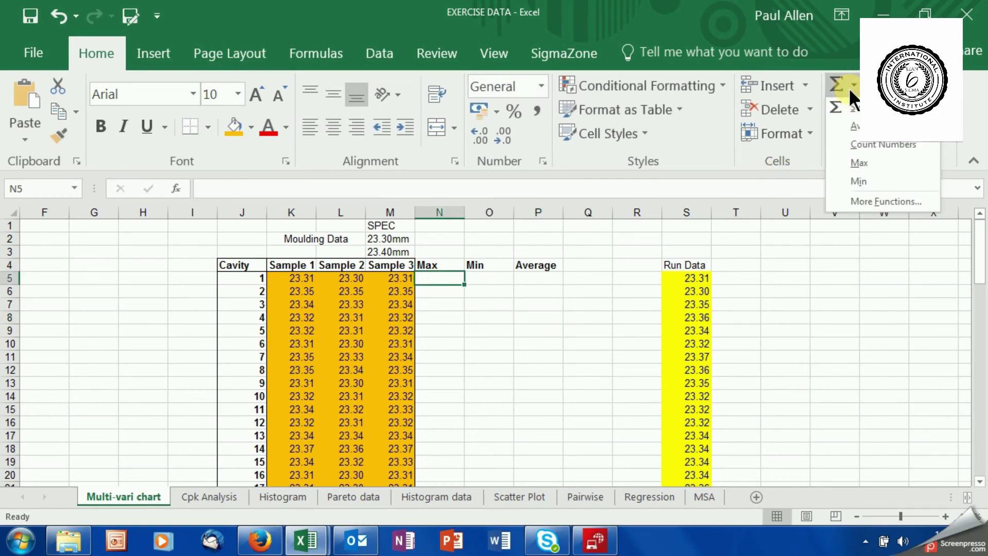
left_click(860, 163)
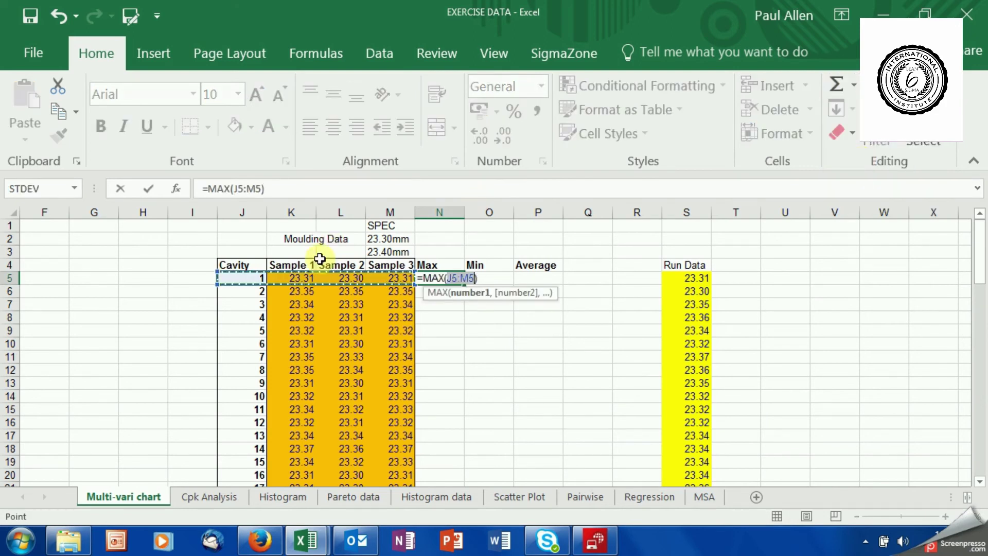
left_click_drag(298, 278, 377, 278)
key("Return")
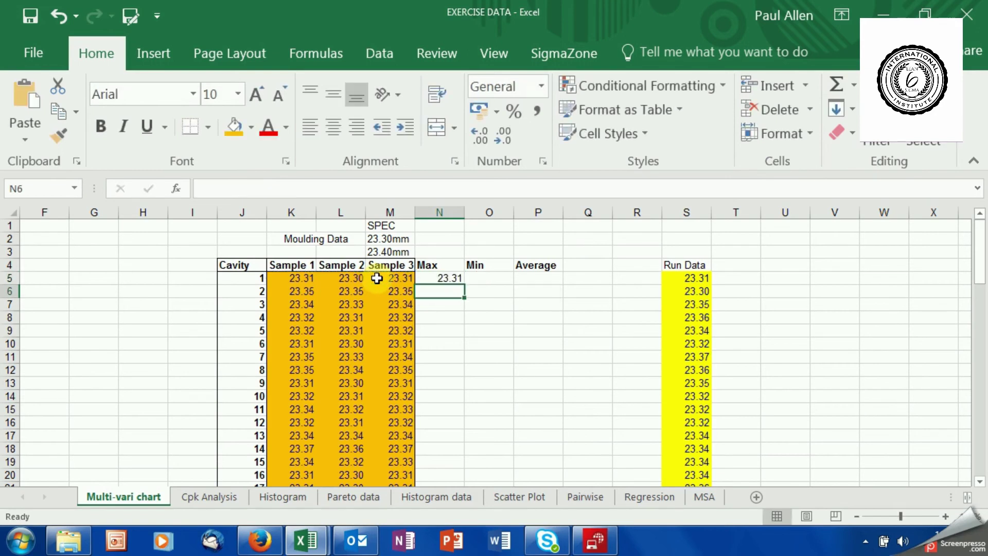
- Calculate the minimum of cavity 1's three samples, K5:M5, in cell O5 with the MIN function
left_click(479, 280)
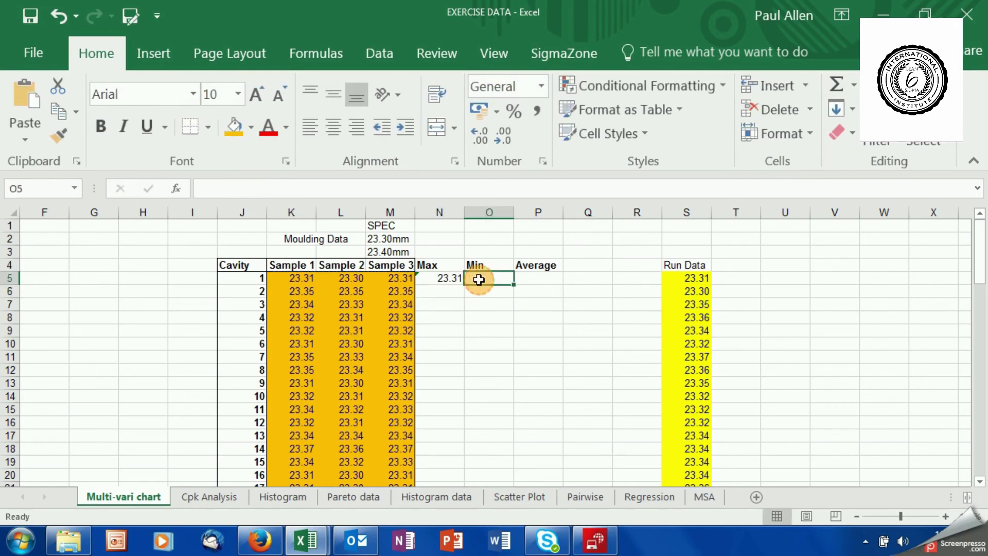
left_click(852, 85)
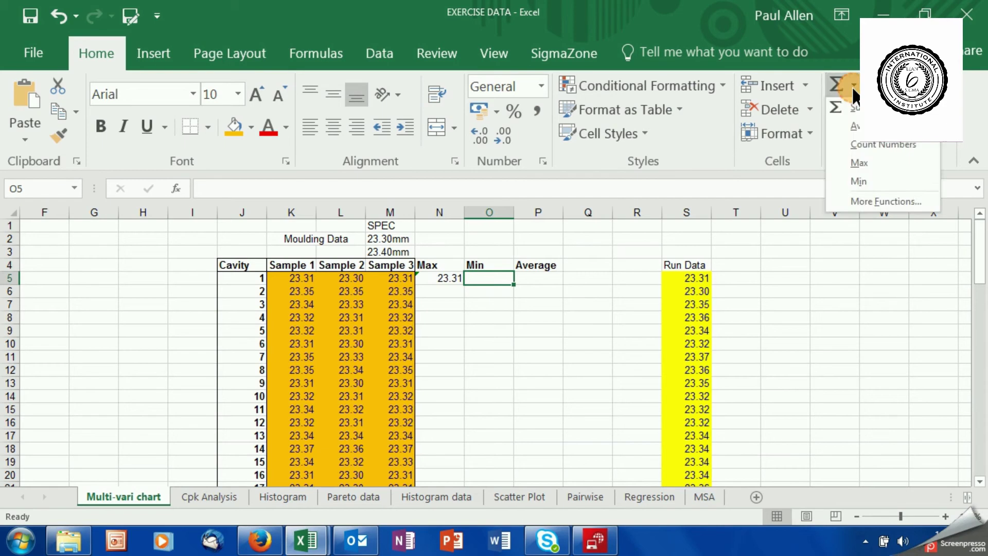
left_click(868, 176)
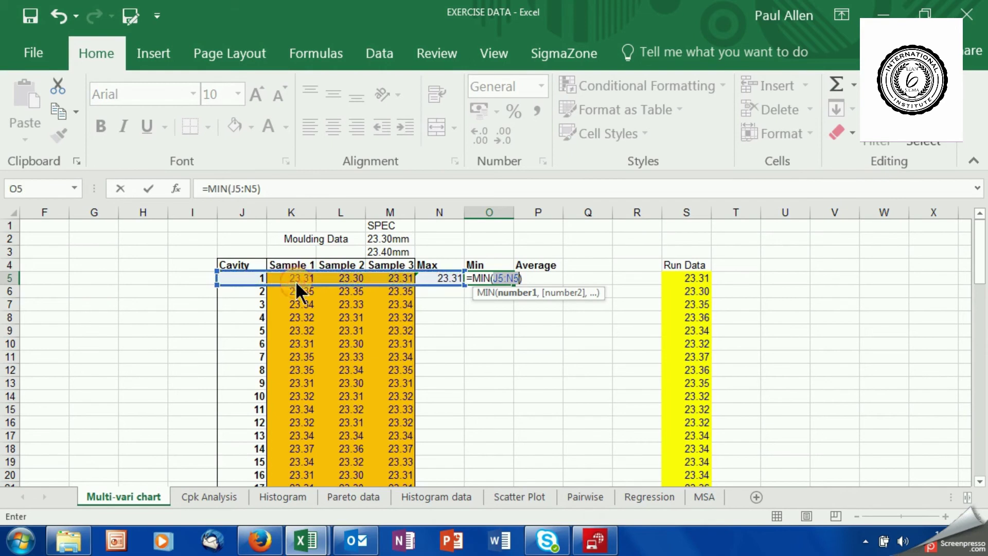
left_click(295, 279)
left_click_drag(295, 280, 376, 279)
key("Return")
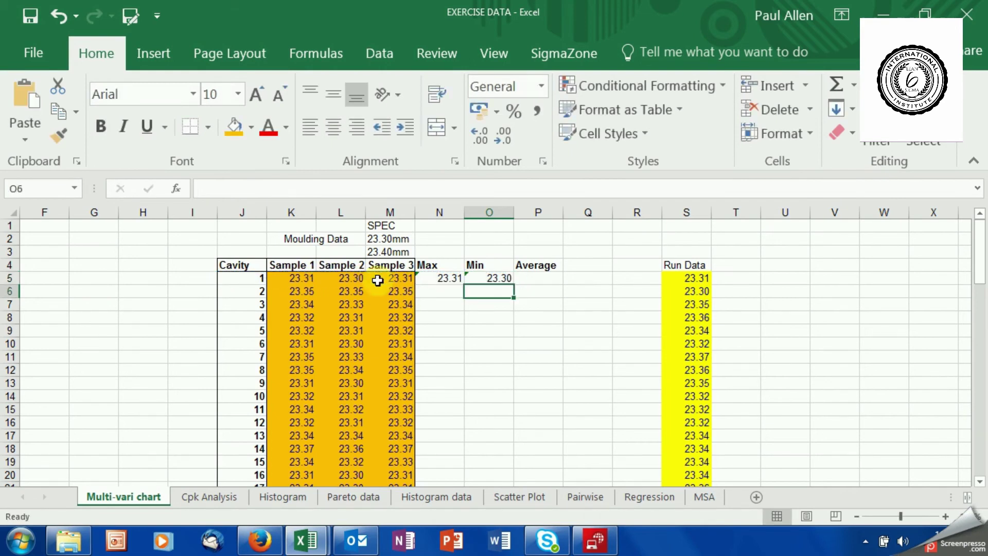
left_click(856, 88)
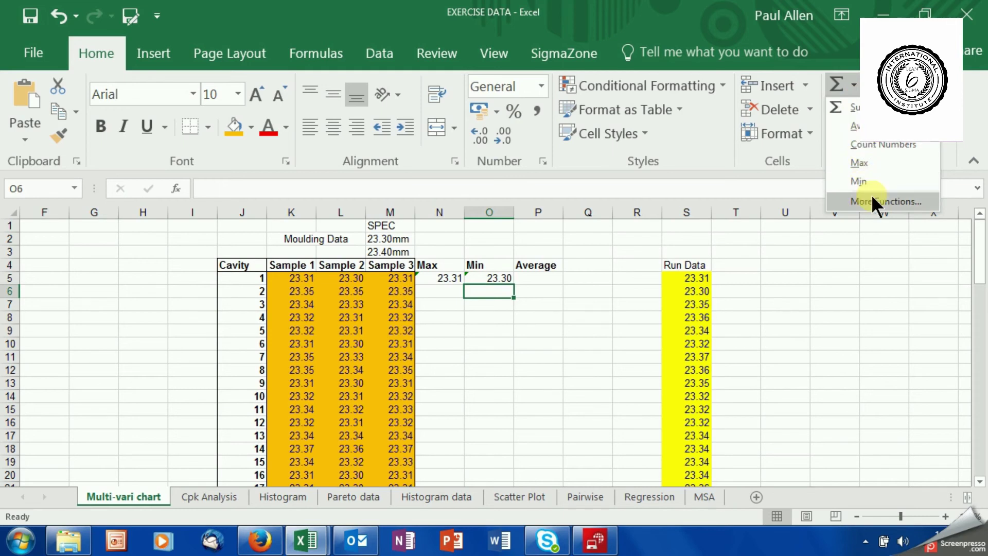
left_click(868, 133)
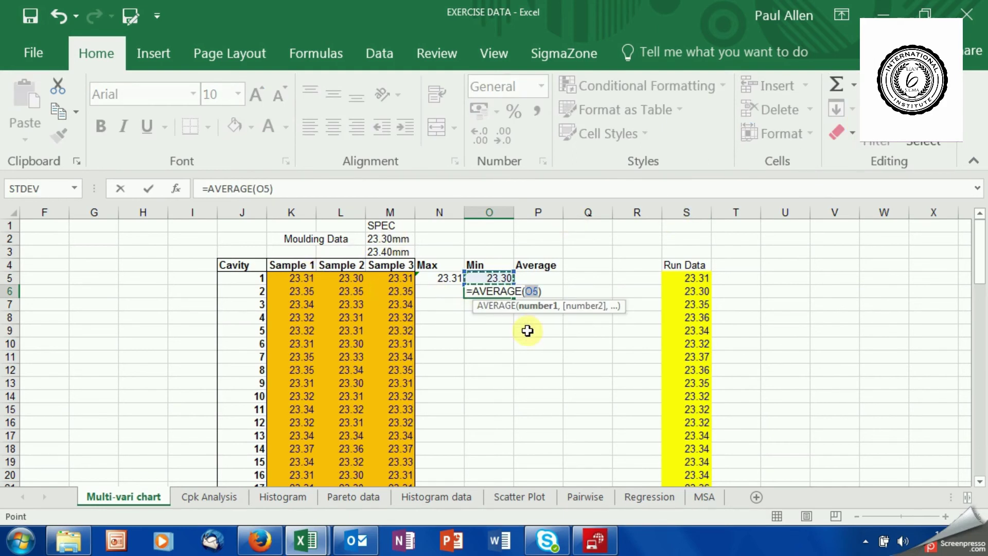
left_click(58, 17)
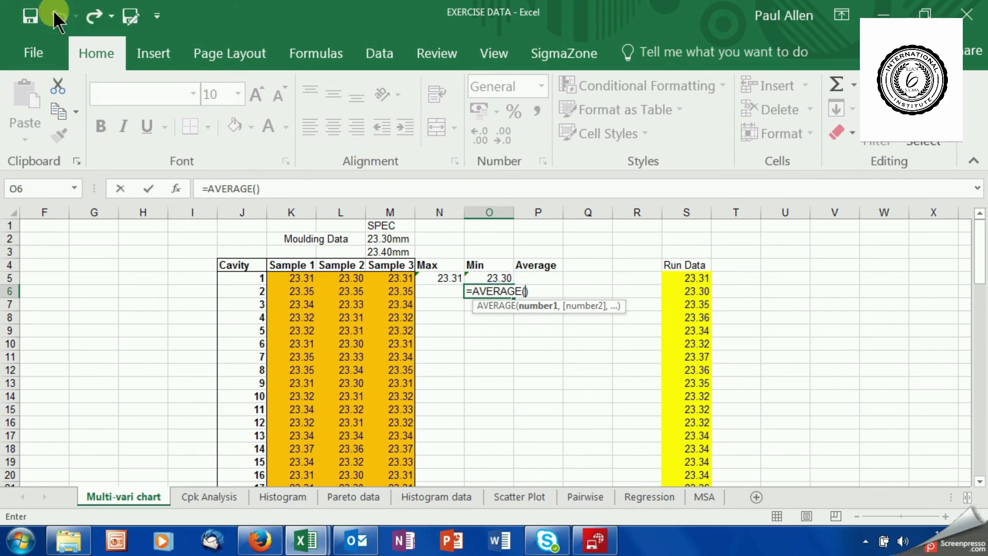
key("Escape")
- Calculate the average of cavity 1's three samples, K5:M5, in cell P5 with the AVERAGE function
left_click(533, 278)
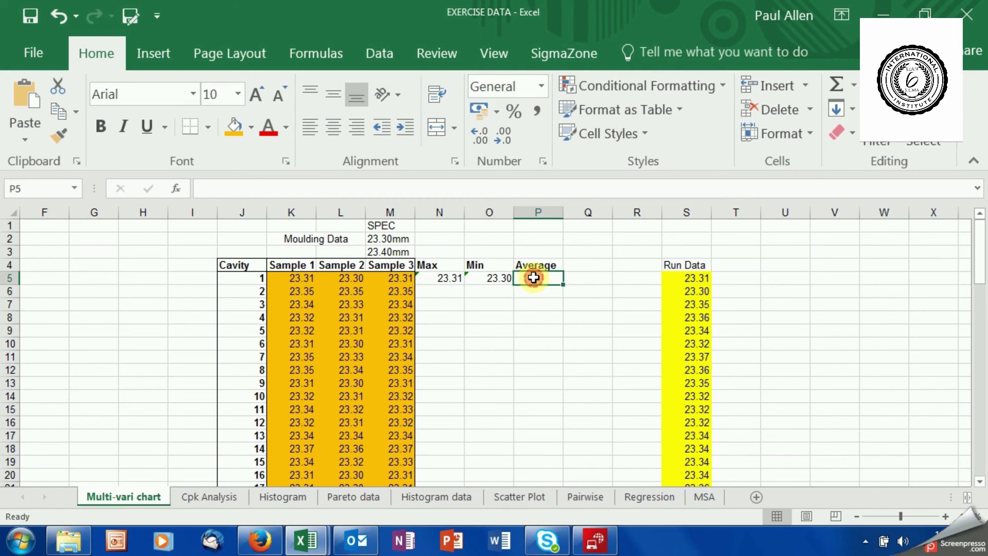
left_click(850, 85)
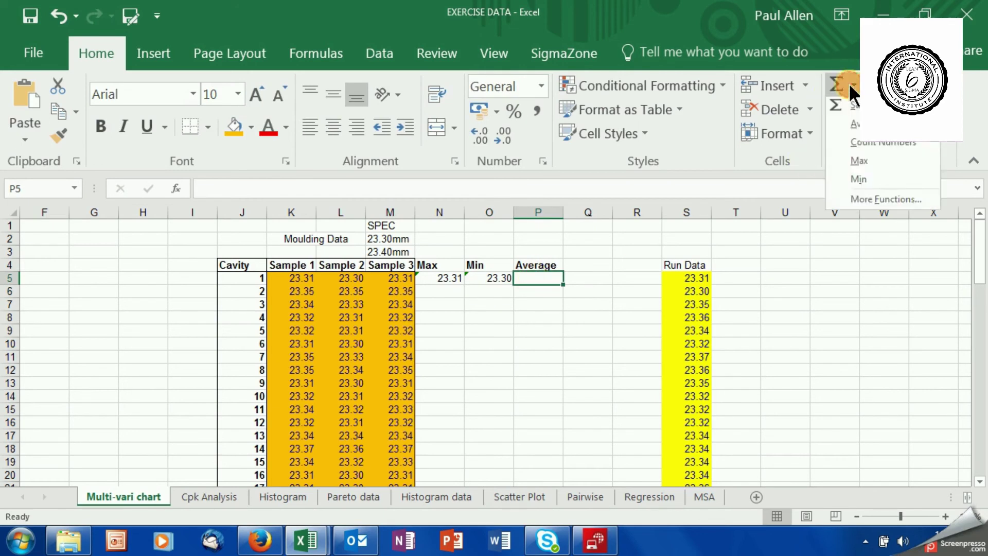
left_click(857, 123)
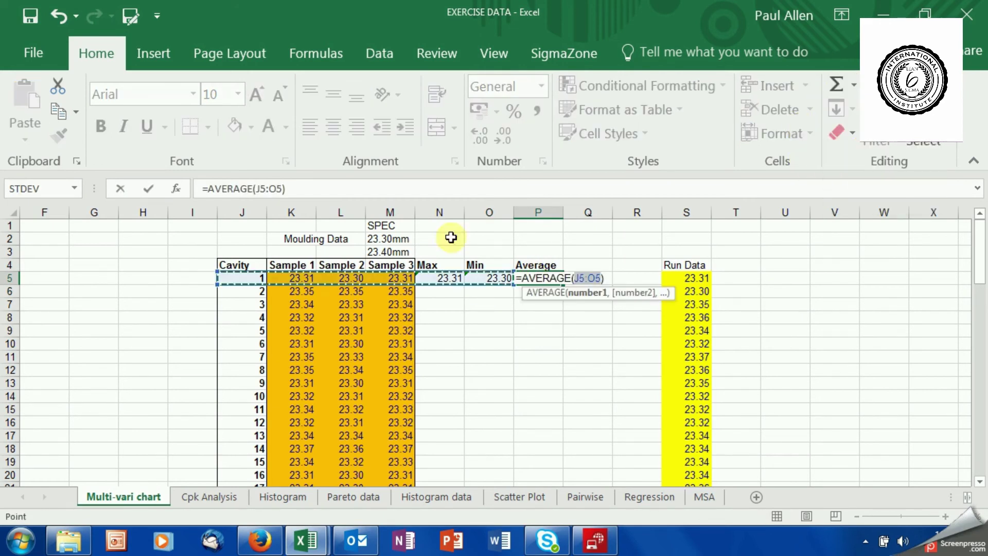
left_click_drag(278, 278, 376, 278)
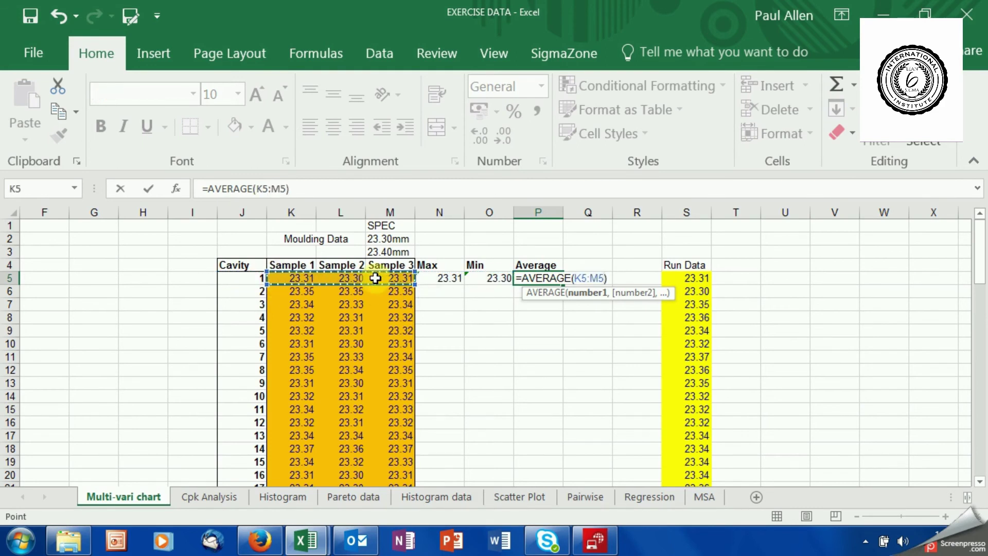
key("Return")
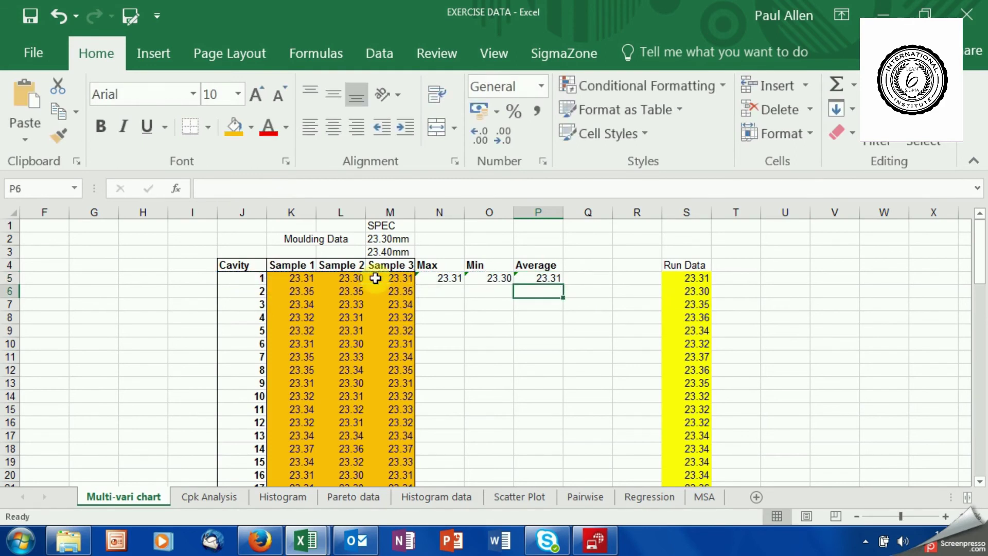
- Fill the Max, Min and Average formulas from N5:P5 down to row 29 for all 25 cavities
left_click_drag(451, 281, 558, 458)
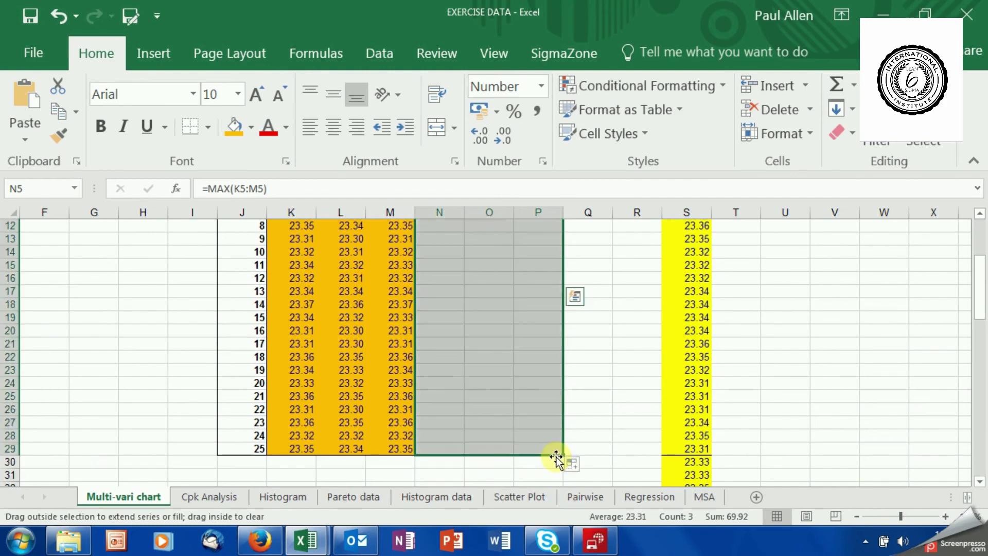
left_click(590, 425)
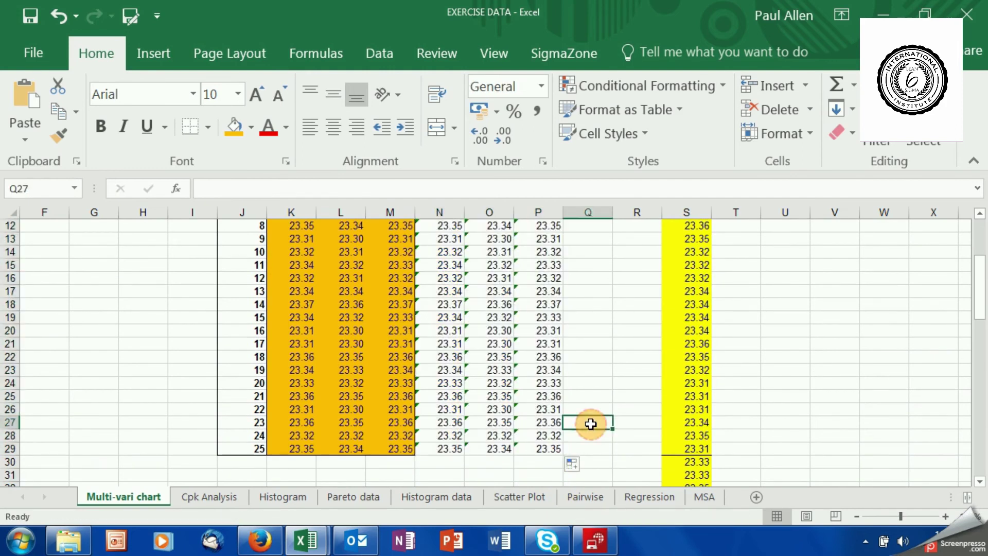
left_click(980, 216)
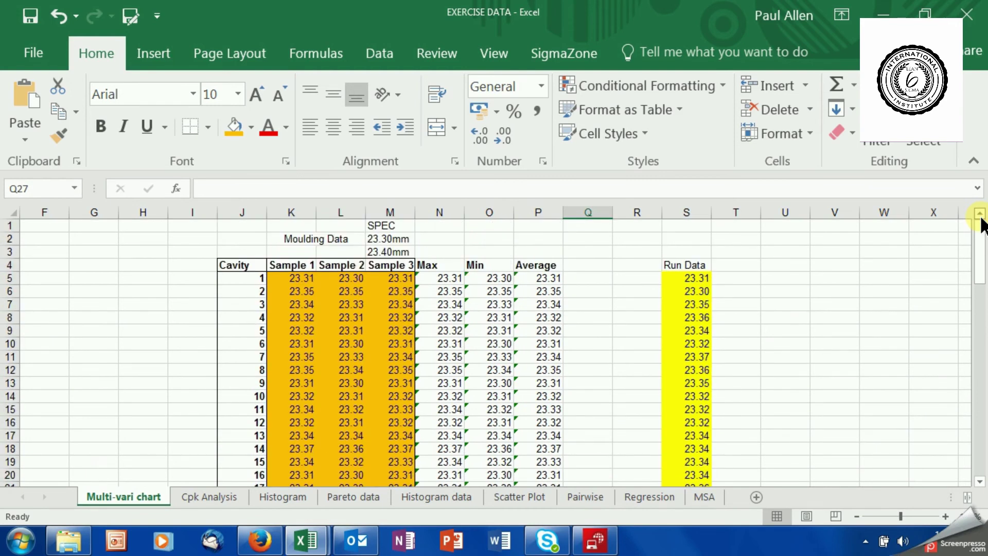
- Insert a High-Low-Close stock chart from the Max, Min and Average values in N5:P29
left_click(453, 278)
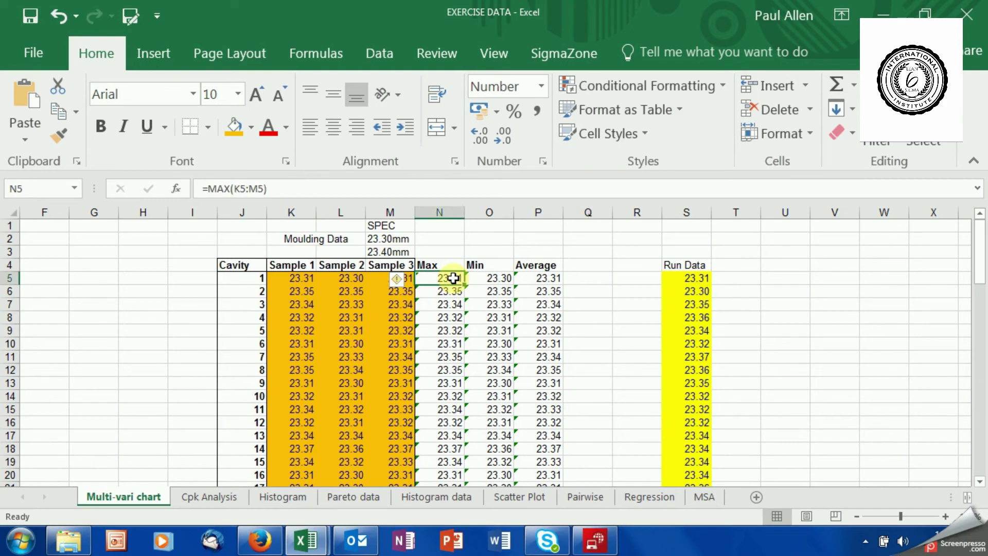
key("shift+Right")
key("shift+Right")
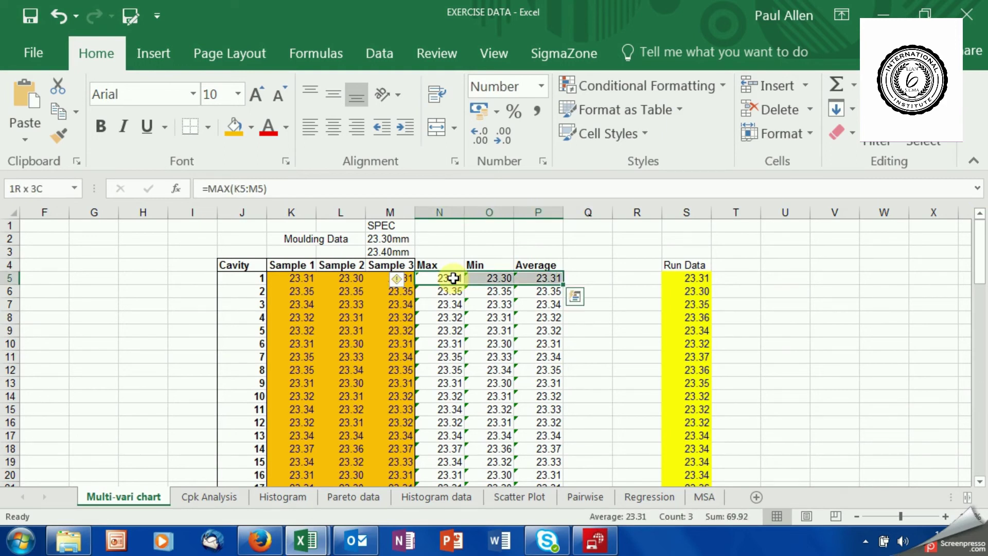
key("shift+Down")
key("shift+Down")
key("shift+Down")
key("shift+Down")
key("shift+Down")
key("shift+Down")
key("shift+Down")
key("shift+Down")
key("shift+Down")
key("shift+Down")
key("shift+Down")
key("shift+Down")
key("shift+Down")
key("shift+Down")
key("shift+Down")
key("shift+Down")
key("shift+Down")
key("shift+Down")
key("shift+Down")
key("shift+Down")
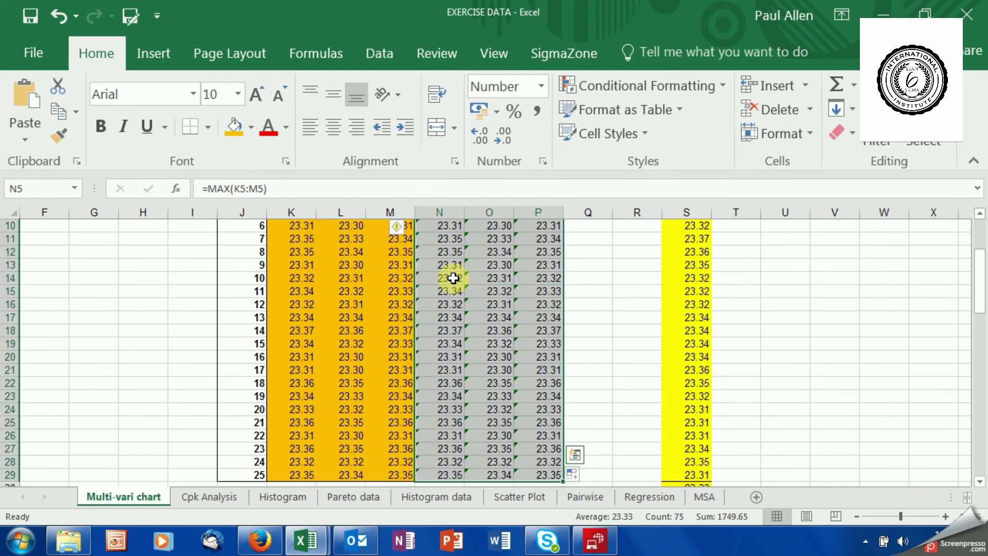
left_click(155, 51)
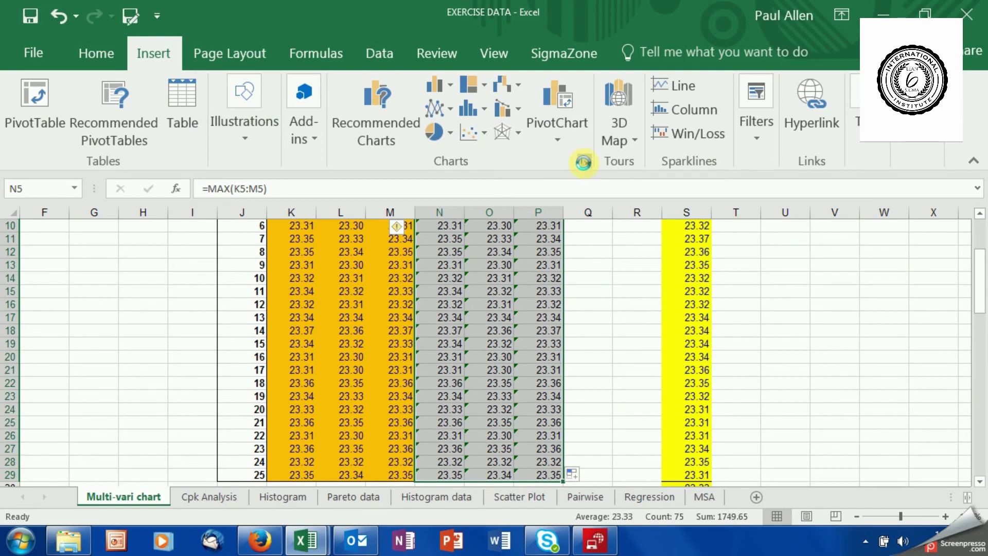
left_click(584, 163)
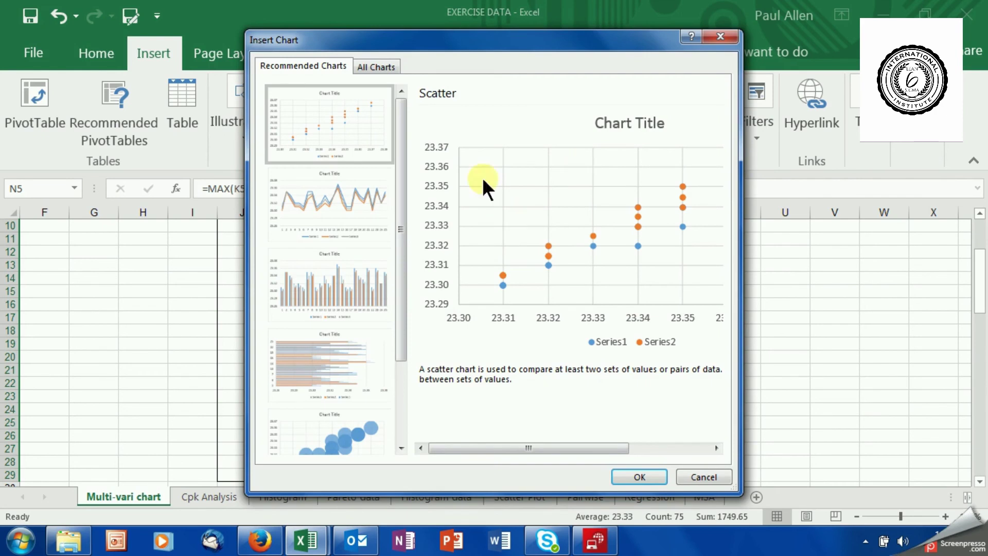
left_click(364, 63)
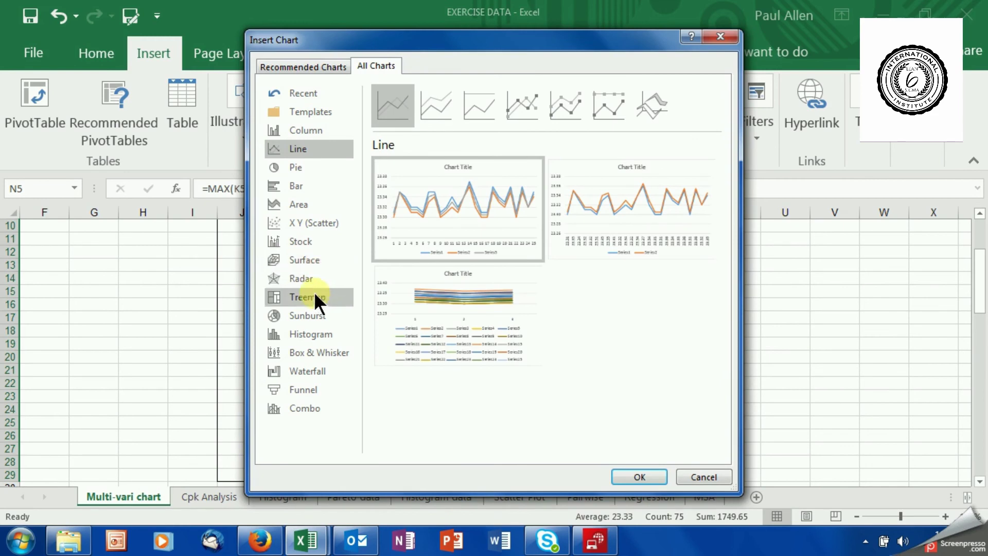
left_click(299, 249)
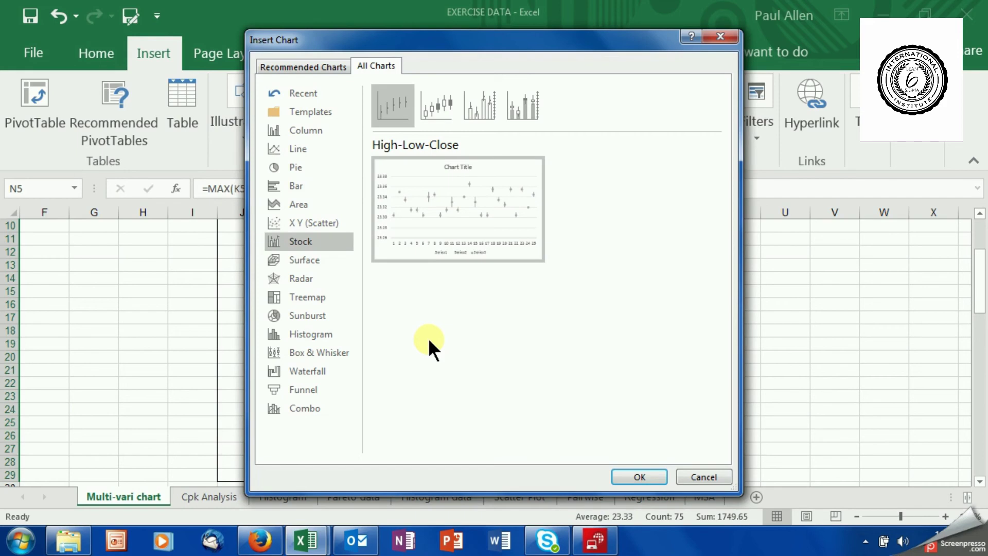
left_click(647, 478)
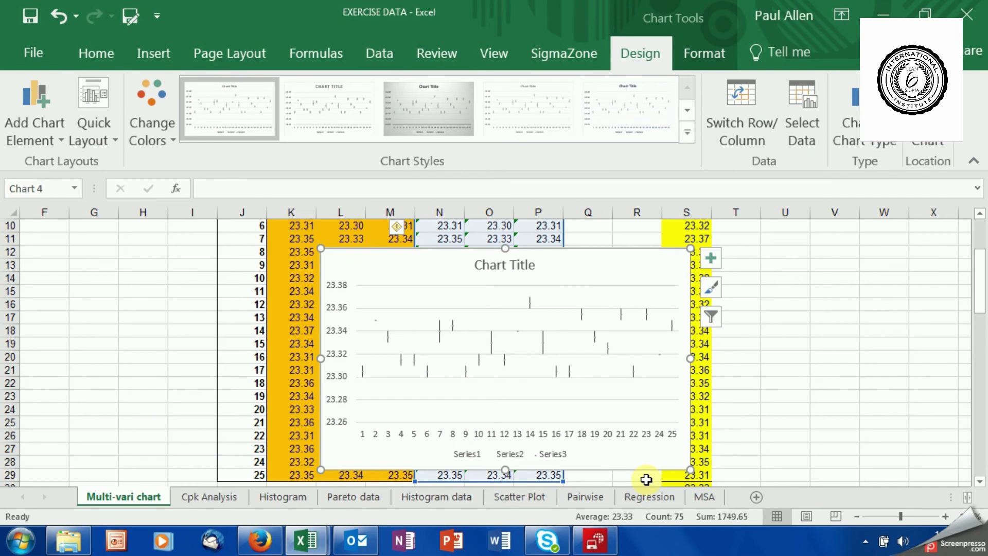
- Enlarge the stock chart to span roughly columns J to T and rows 8 to 33, inspecting its high-low-close bars up close
left_click_drag(320, 249, 308, 237)
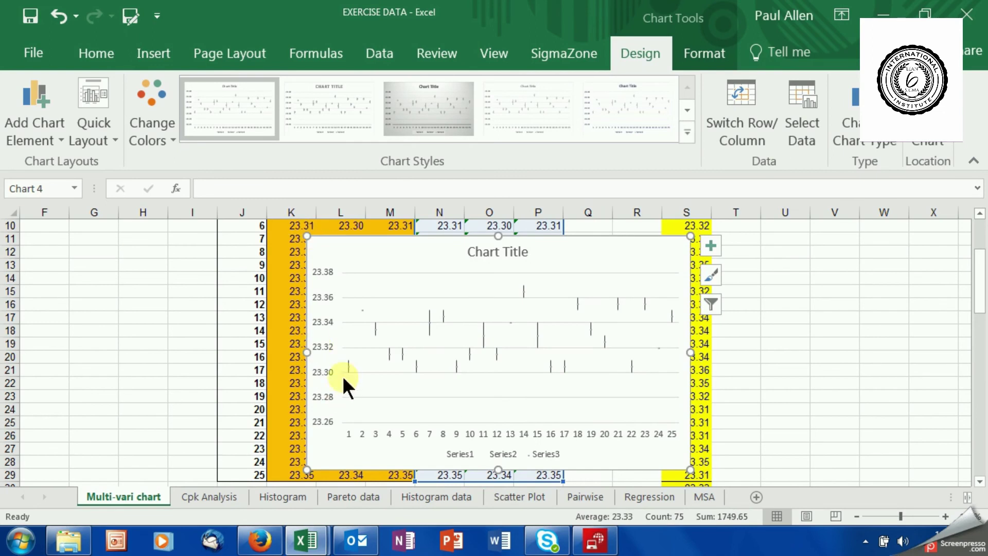
mouse_move(345, 374)
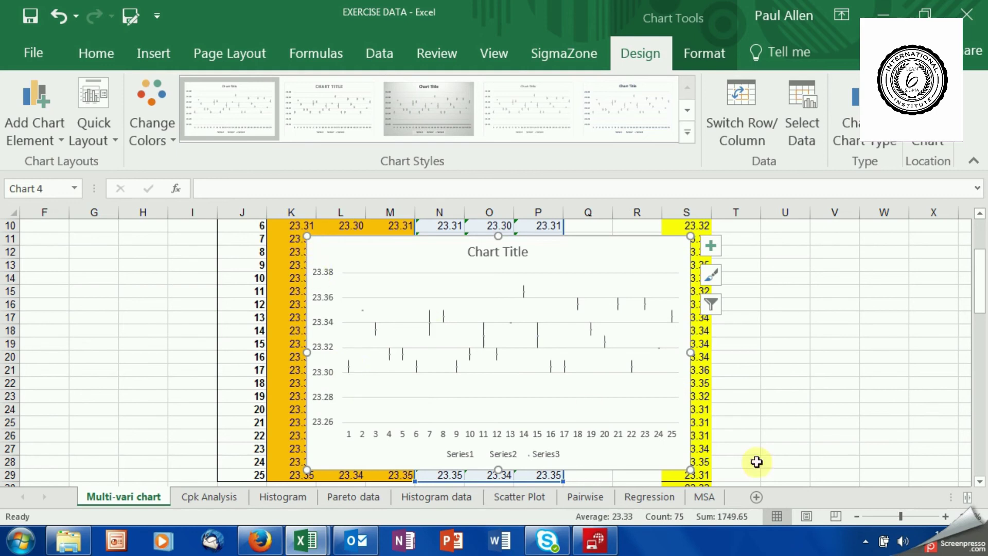
left_click(899, 515)
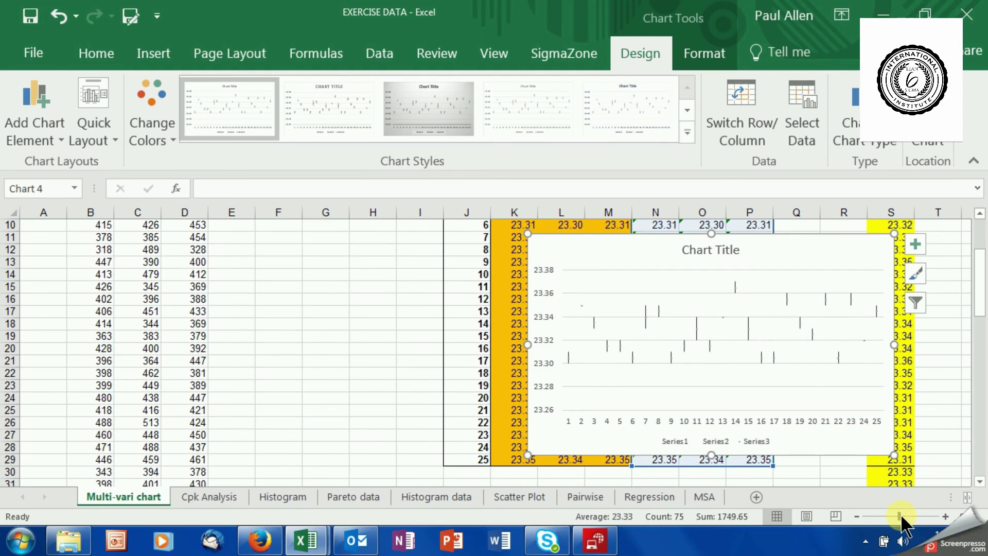
left_click(912, 515)
left_click_drag(912, 515, 919, 516)
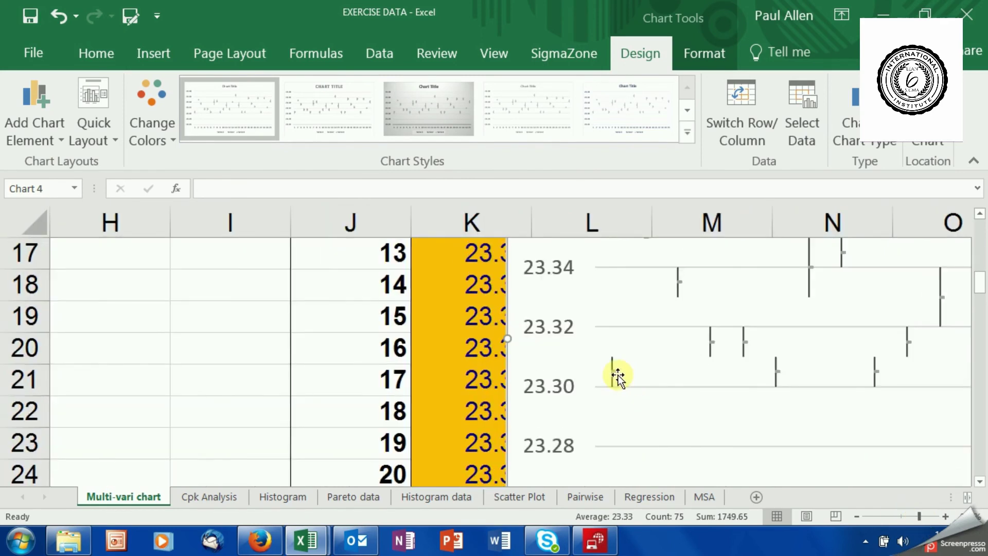
mouse_move(613, 373)
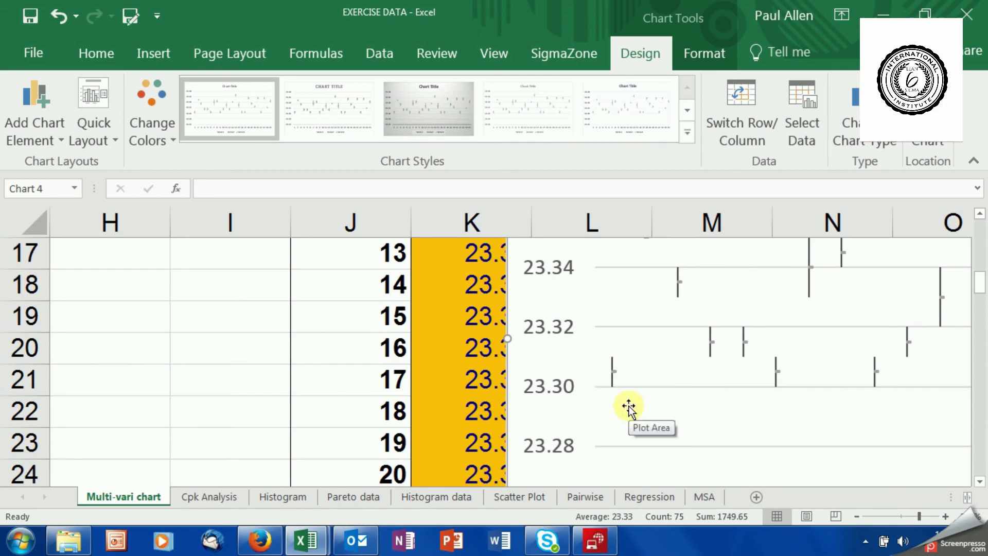
left_click(889, 515)
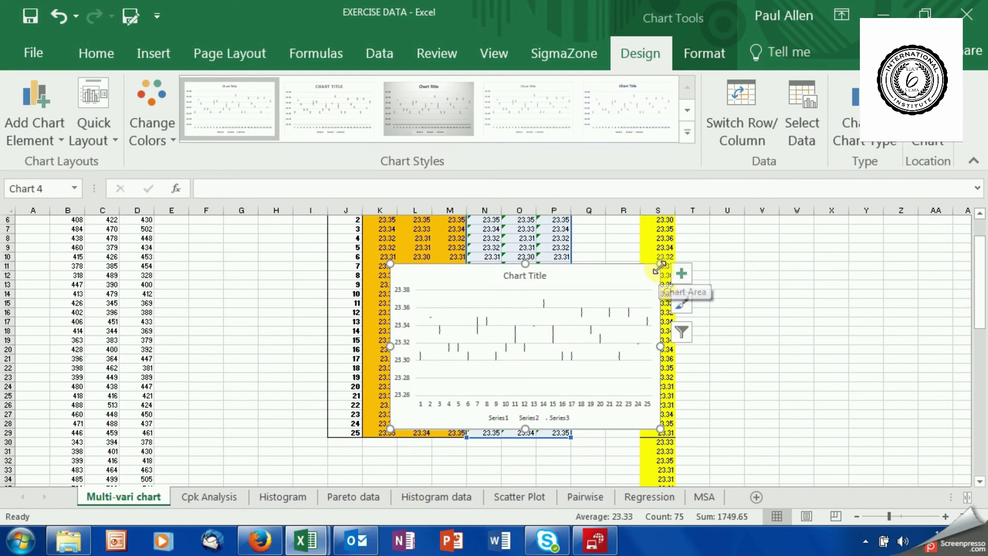
left_click_drag(662, 260, 702, 230)
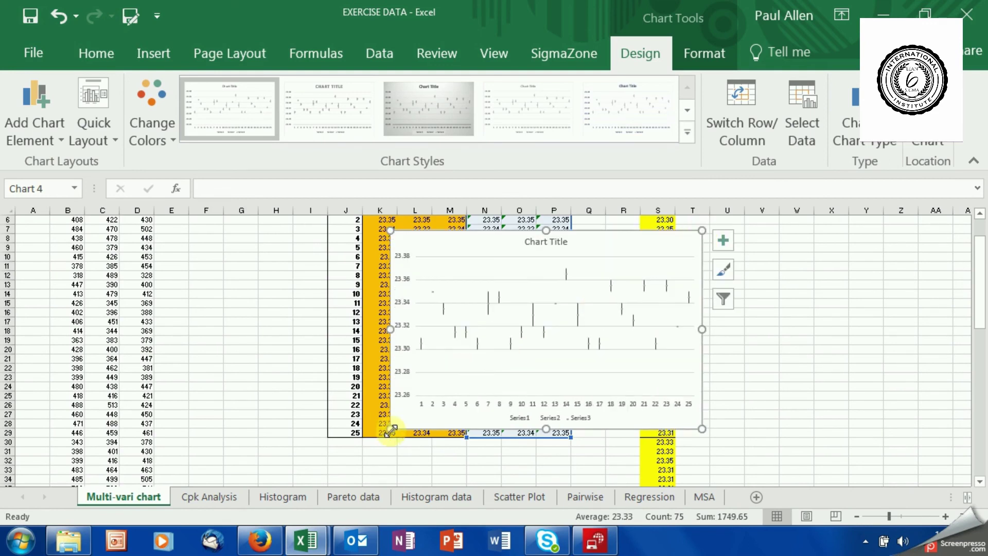
left_click_drag(391, 429, 321, 473)
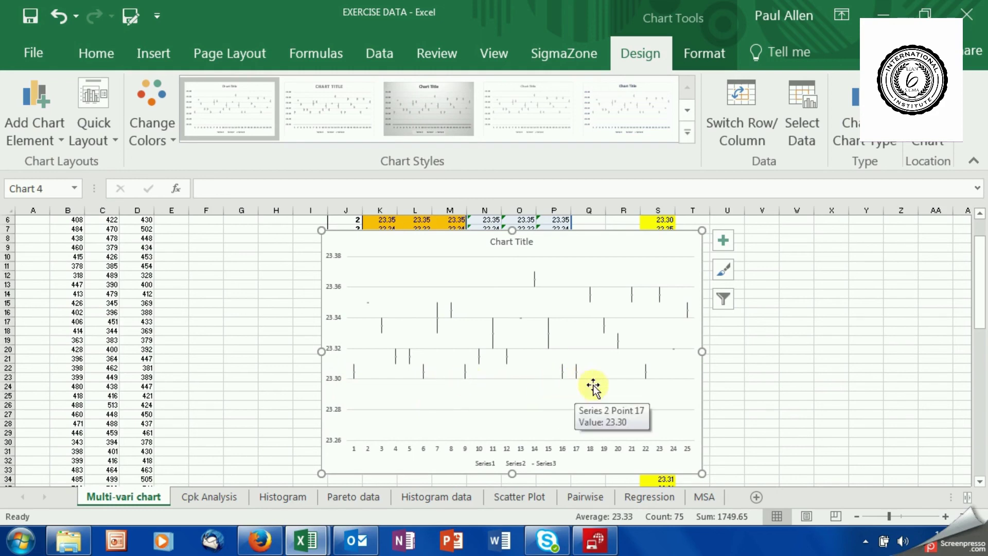
- Compare the within-cavity and cavity-to-cavity variation on the multi-vari chart with the Cpk Analysis and Histogram sheets
mouse_move(646, 378)
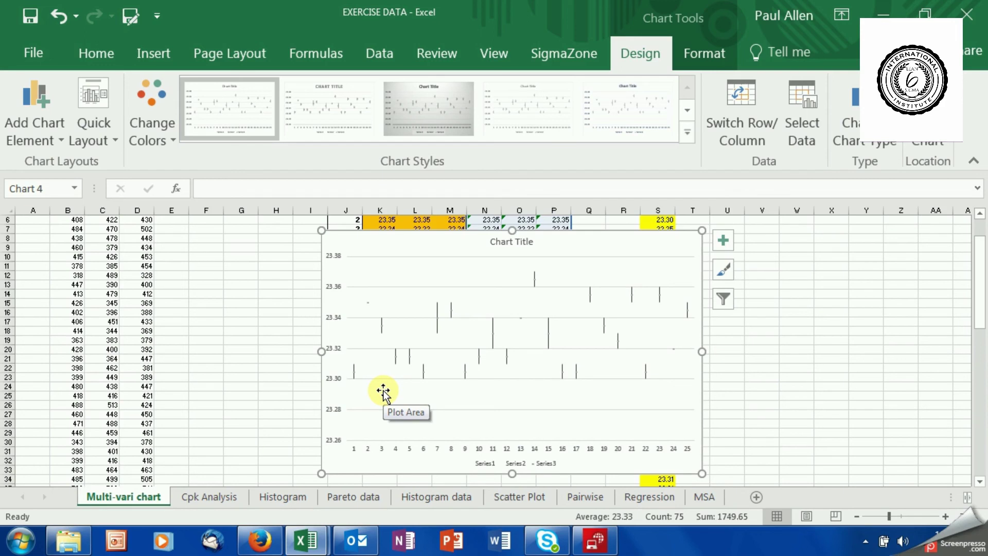
mouse_move(395, 366)
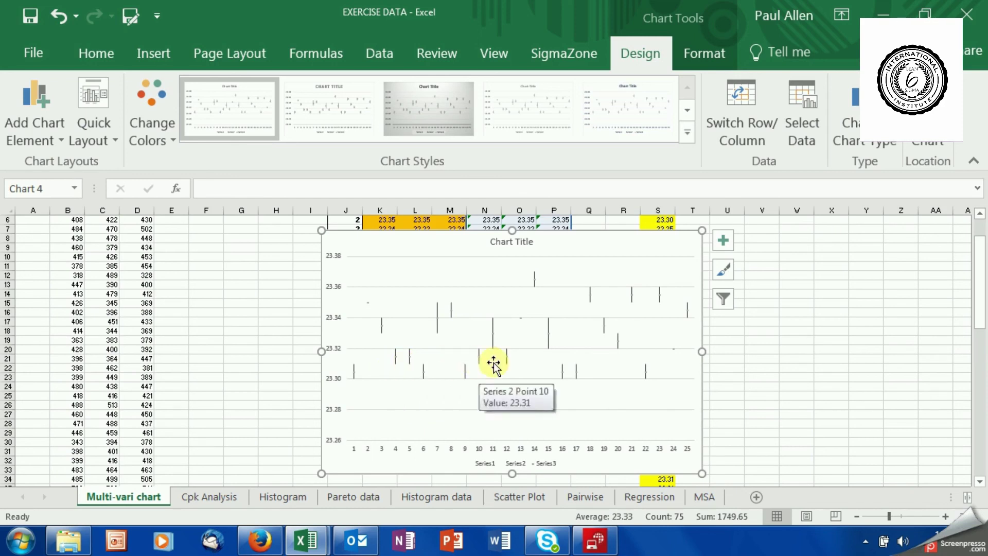
mouse_move(507, 363)
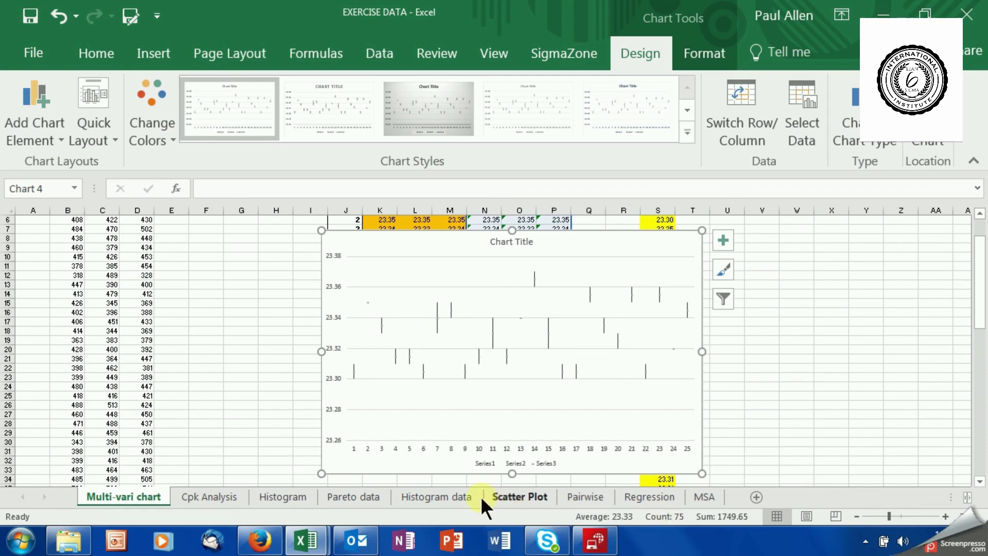
left_click(218, 499)
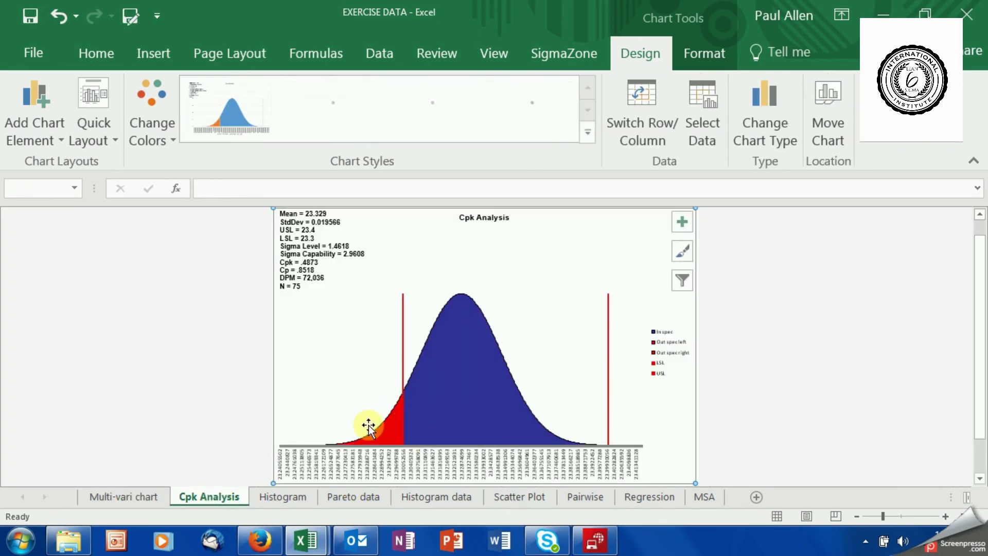
left_click(296, 498)
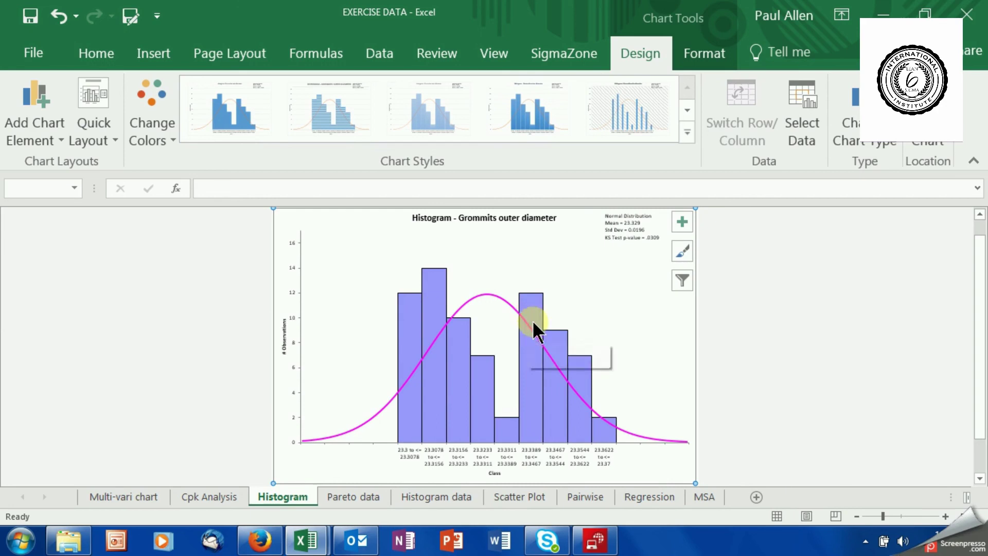
mouse_move(400, 327)
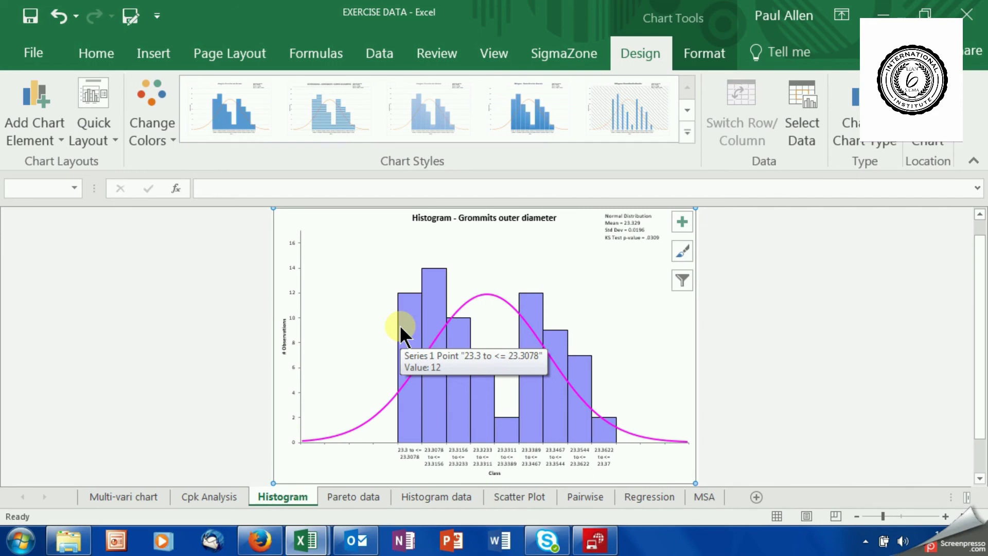
left_click(147, 494)
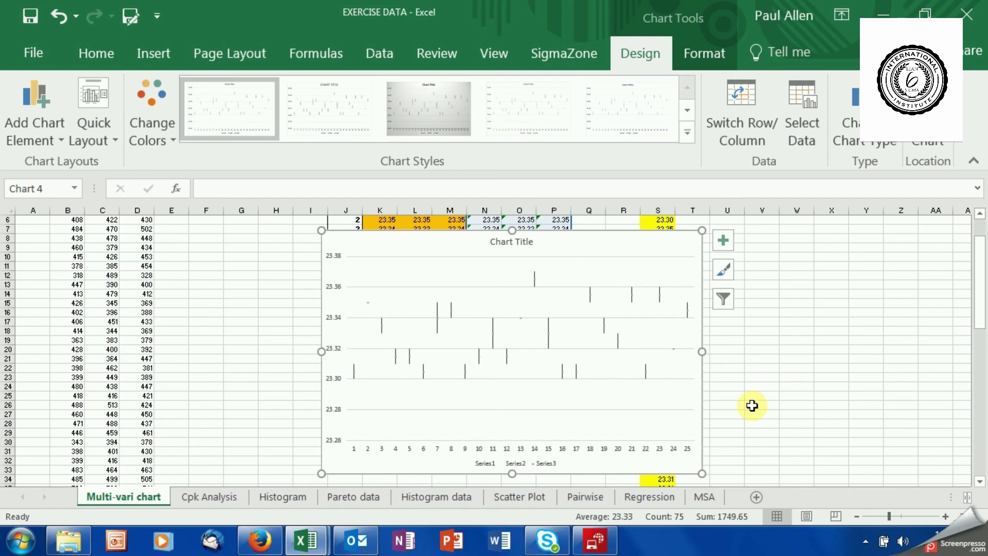
left_click(278, 501)
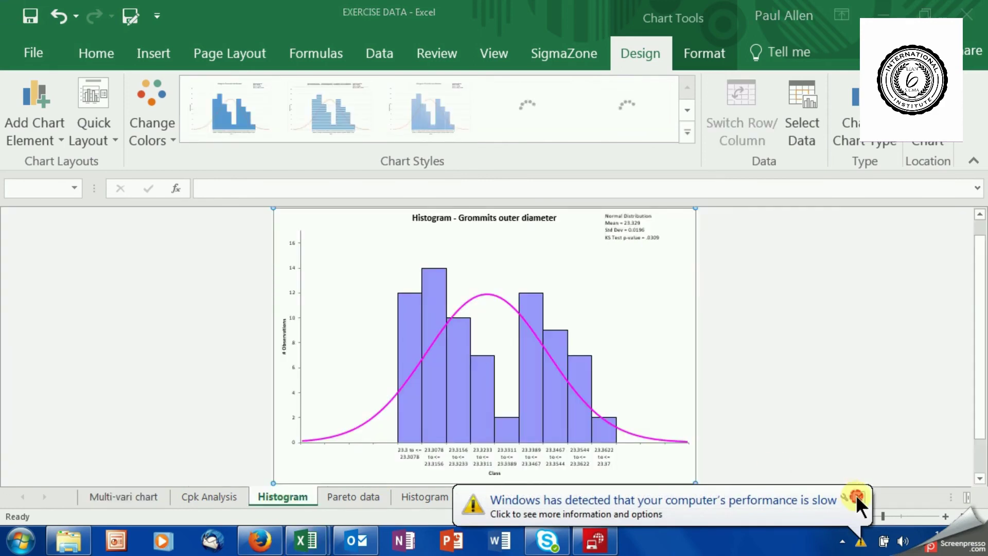
left_click(857, 495)
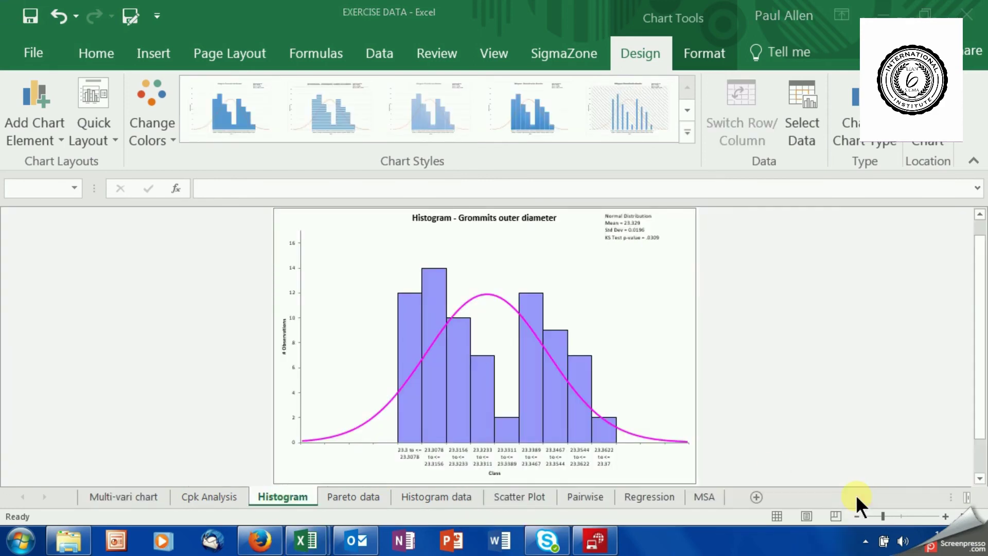
left_click(230, 496)
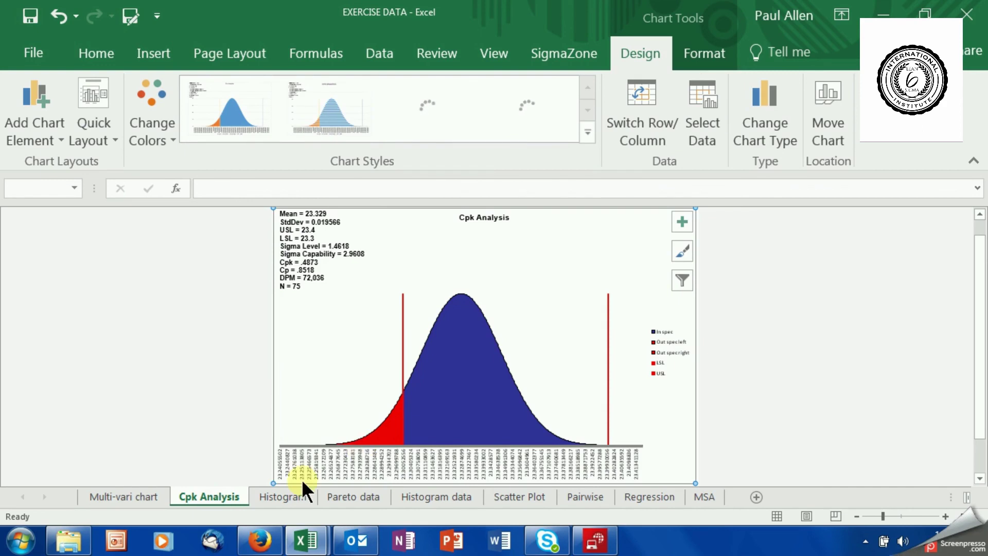
left_click(148, 498)
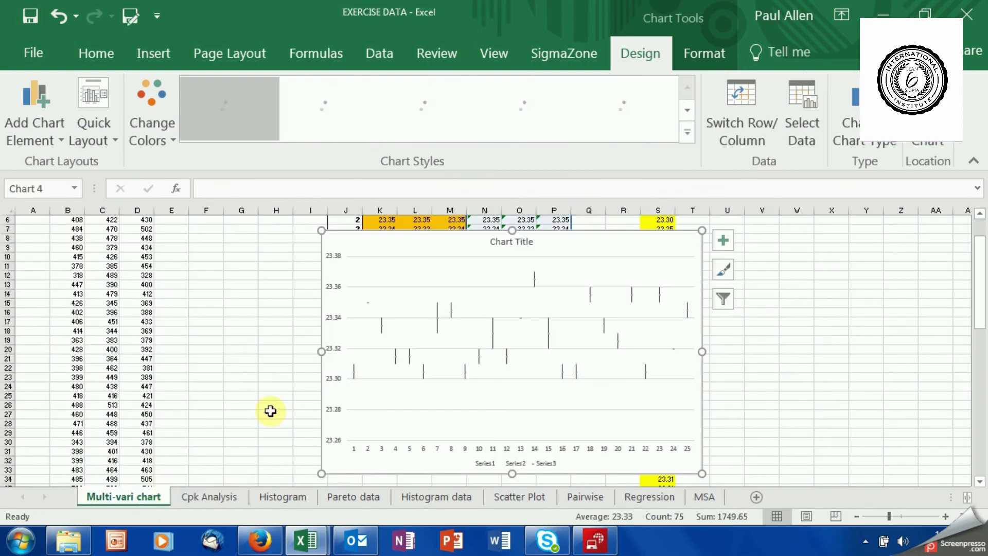